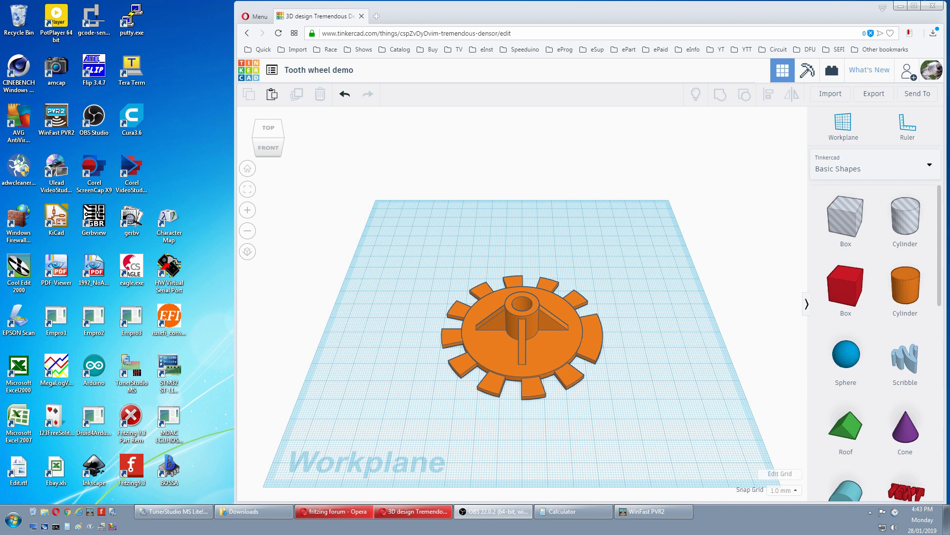
# Step: Delete the gear and add a new cylinder 3 mm tall with 64 sides, shifted left
pyautogui.hotkey('ctrl', 'z')
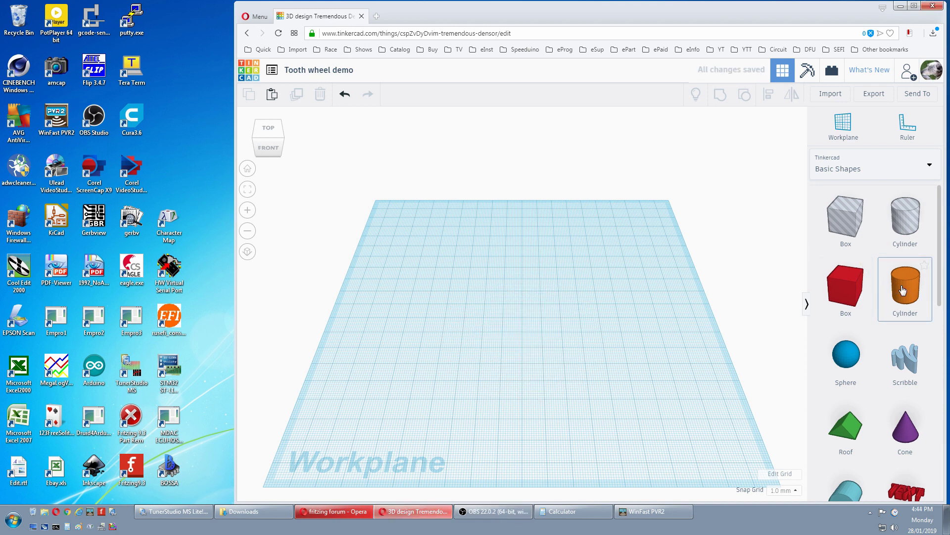
pyautogui.moveTo(903, 290); pyautogui.dragTo(649, 452)
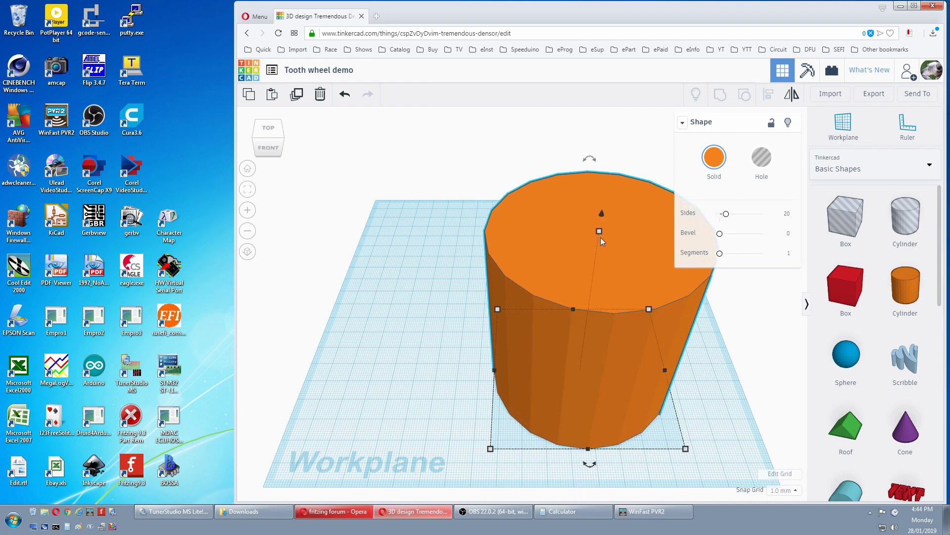
pyautogui.moveTo(599, 231)
pyautogui.click(643, 312)
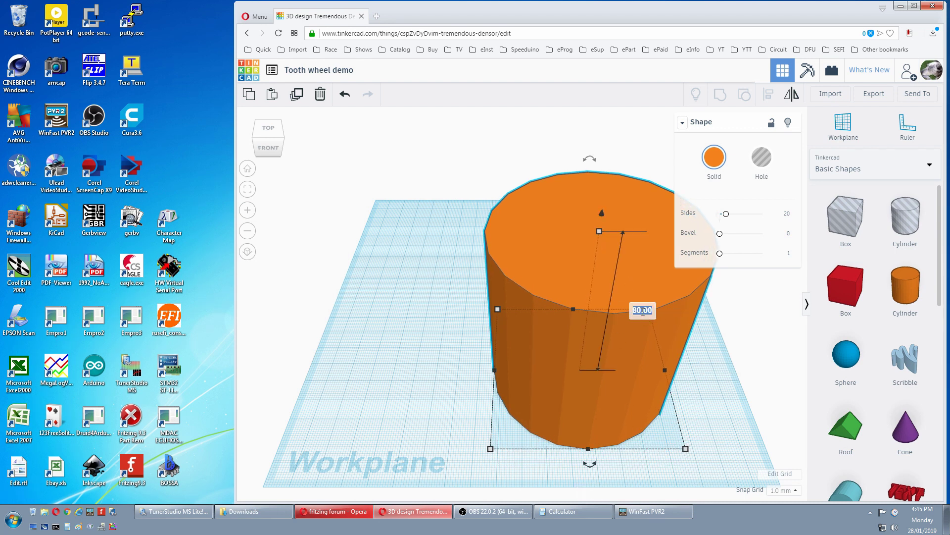
pyautogui.write('3')
pyautogui.press('Return')
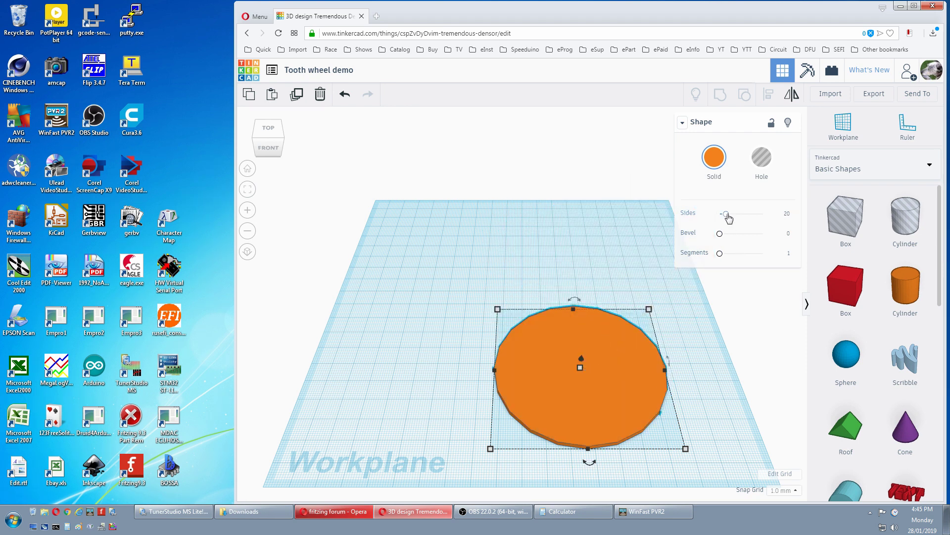
pyautogui.moveTo(733, 215); pyautogui.dragTo(781, 214)
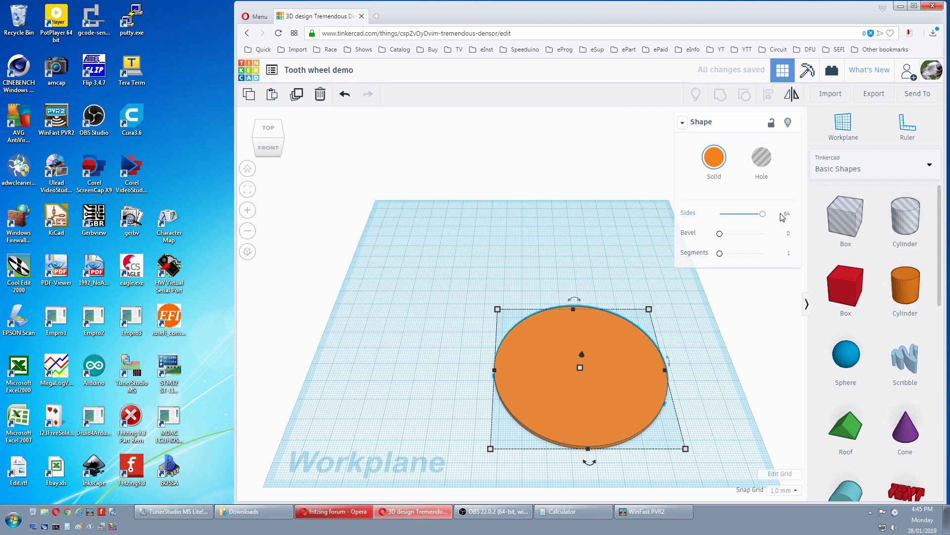
pyautogui.moveTo(622, 368); pyautogui.dragTo(548, 381)
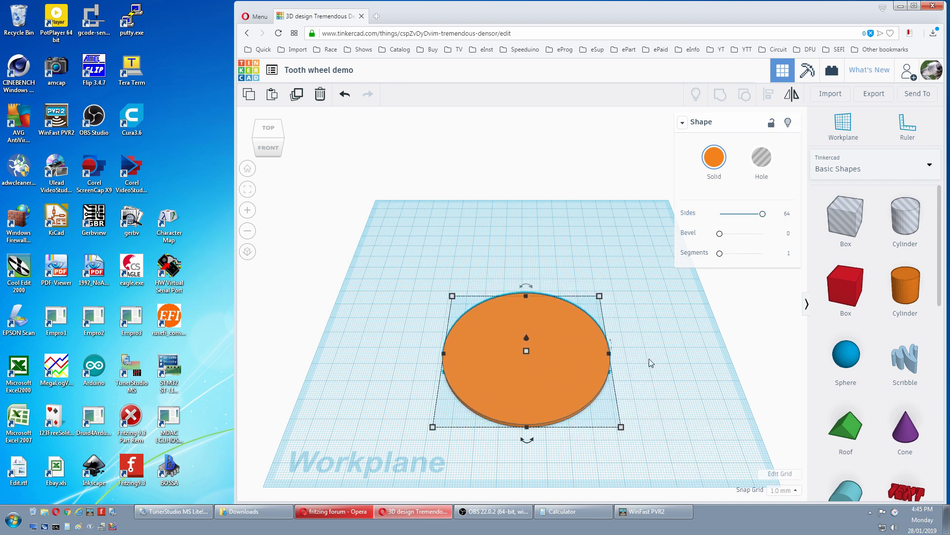
# Step: Add a red box beside the disc and set its height to 2 mm
pyautogui.moveTo(844, 289); pyautogui.dragTo(464, 279)
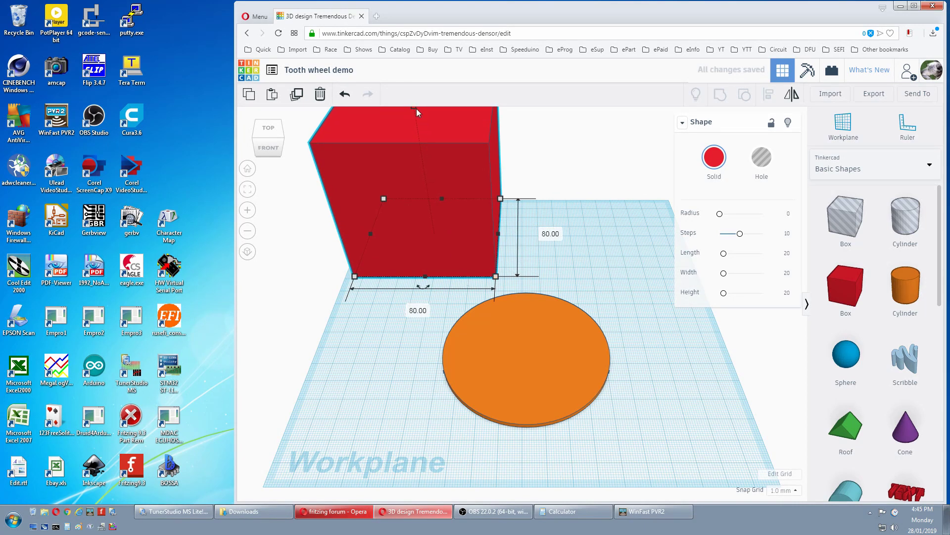
pyautogui.moveTo(411, 109)
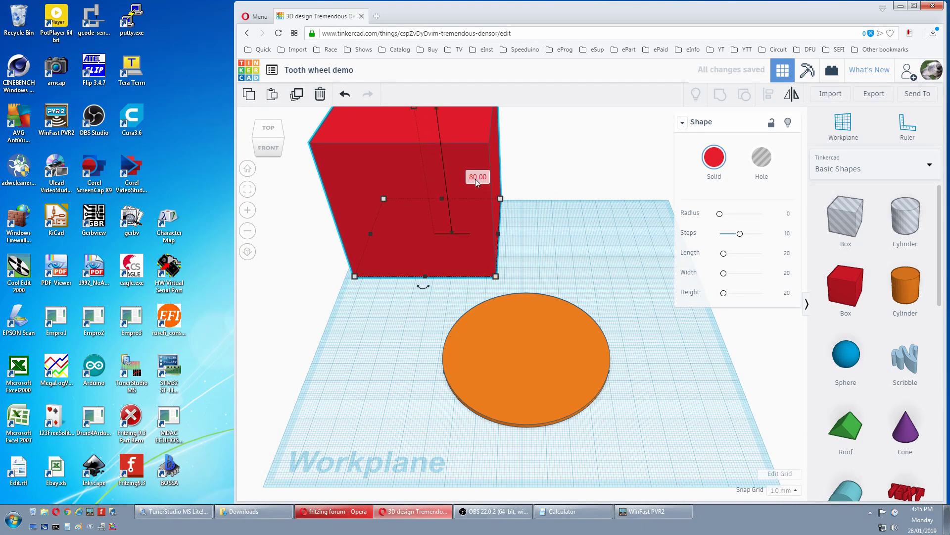
pyautogui.write('2')
pyautogui.press('Return')
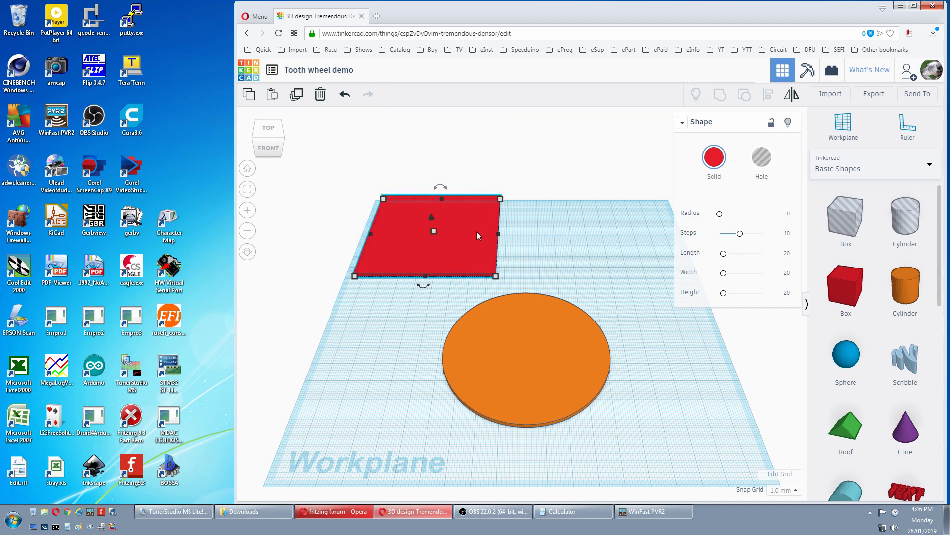
# Step: Add a box hole beside the red plate and set its height to 2 mm
pyautogui.moveTo(837, 225); pyautogui.dragTo(569, 257)
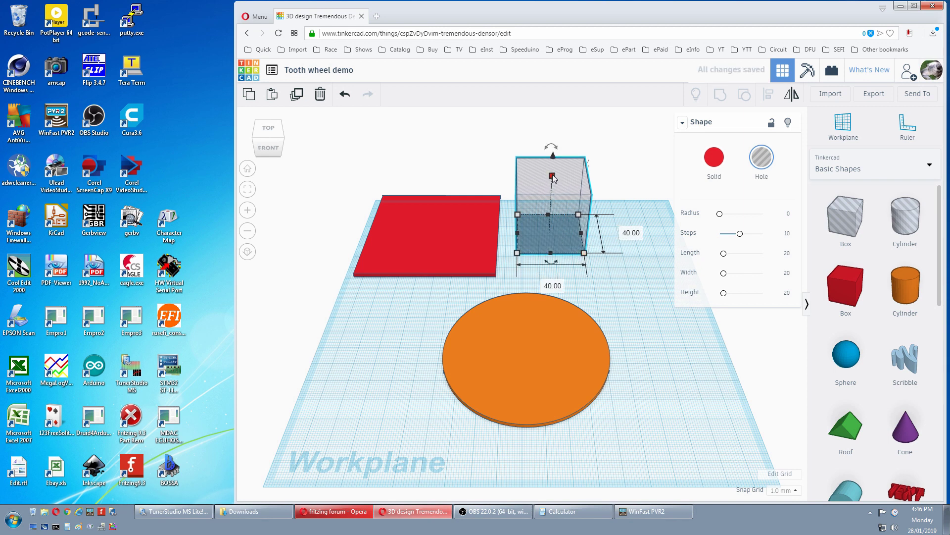
pyautogui.click(600, 206)
pyautogui.write('2')
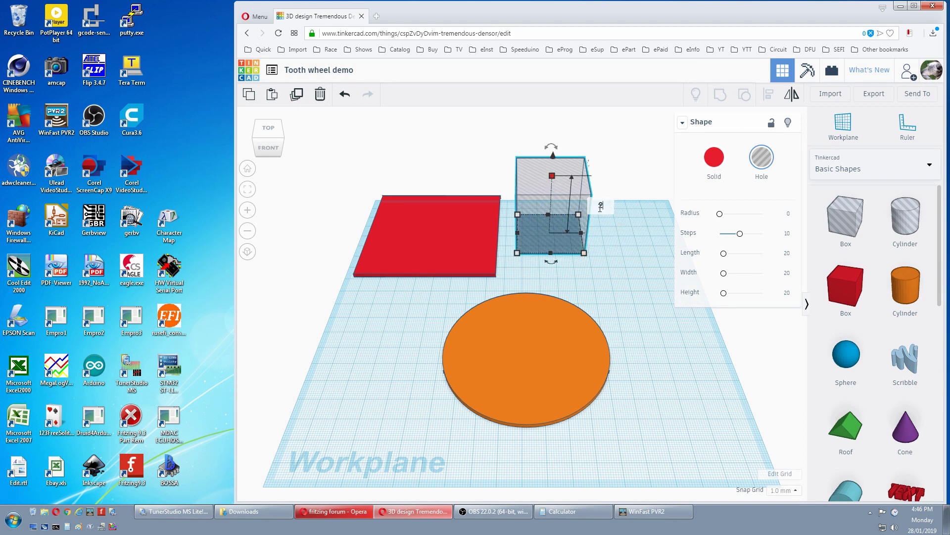
pyautogui.press('Return')
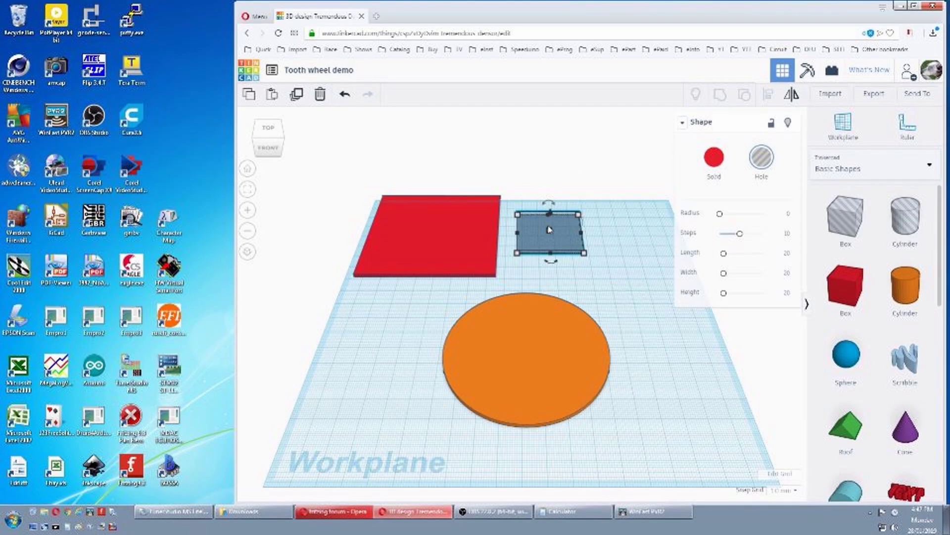
# Step: Align the hole block to the plate's back-right corner, group them, and make the L a hole
pyautogui.keyDown('shift'); pyautogui.click(486, 236); pyautogui.keyUp('shift')
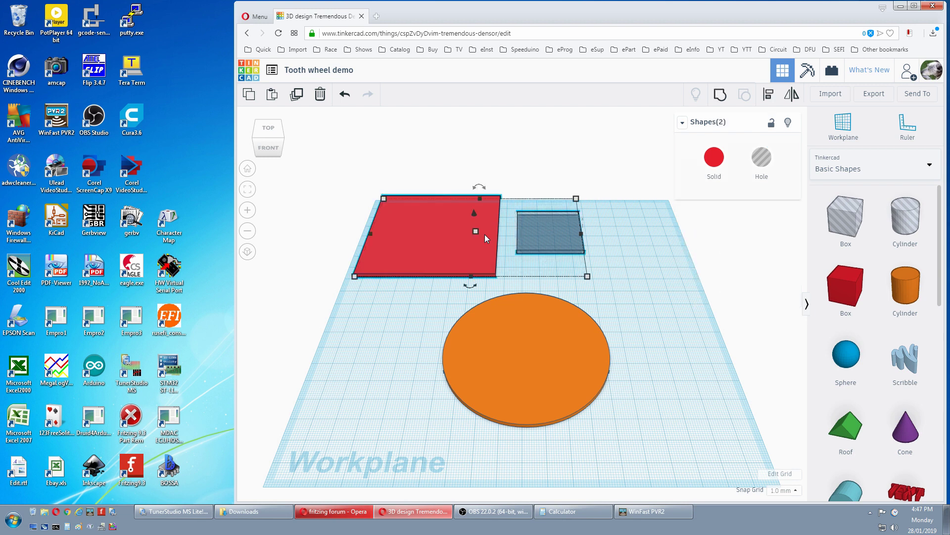
pyautogui.click(768, 94)
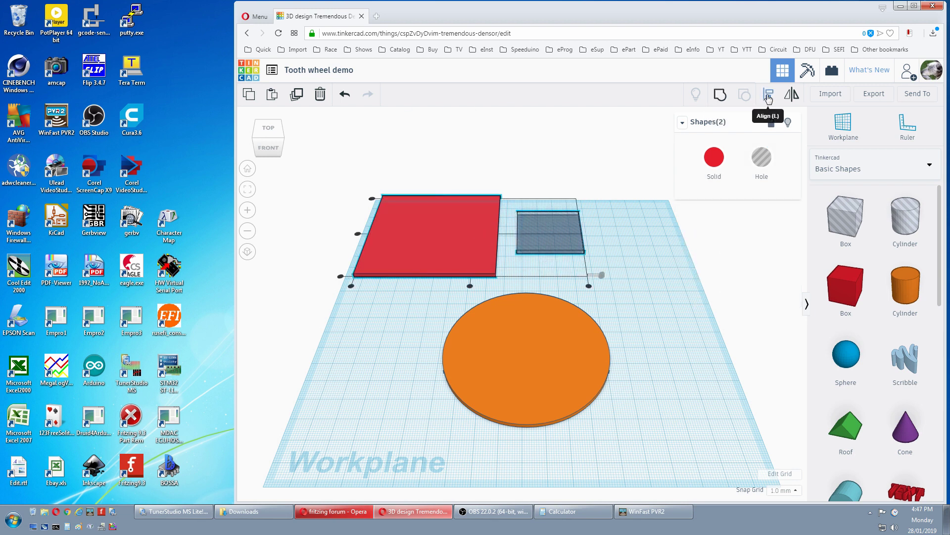
pyautogui.click(435, 236)
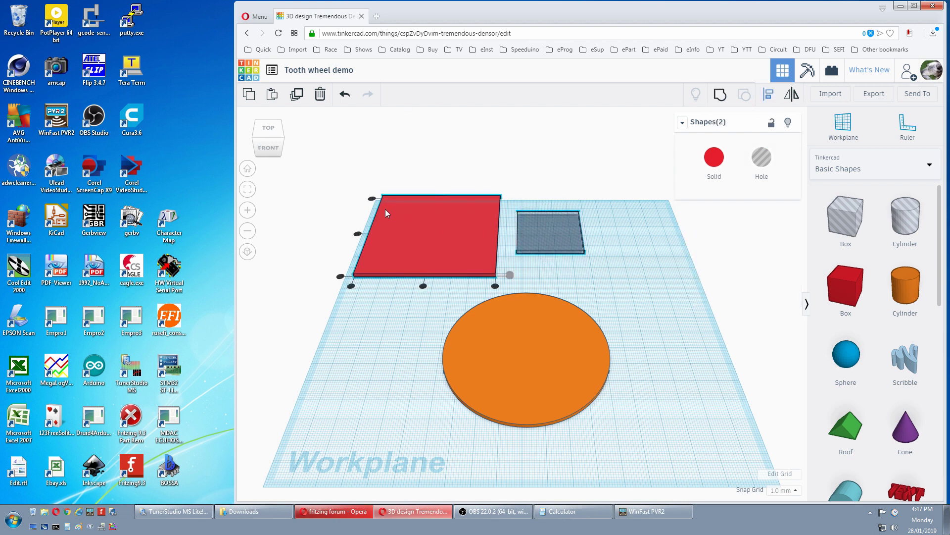
pyautogui.click(371, 199)
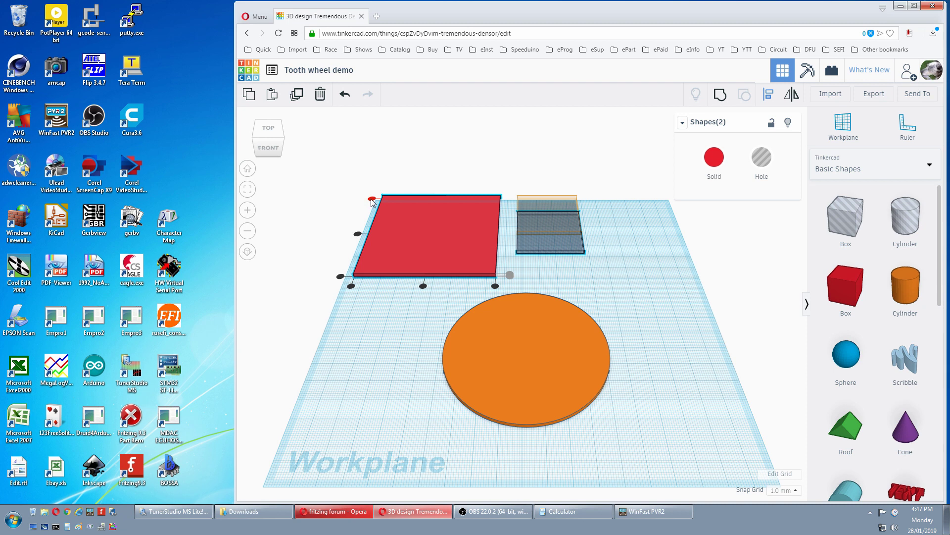
pyautogui.click(496, 286)
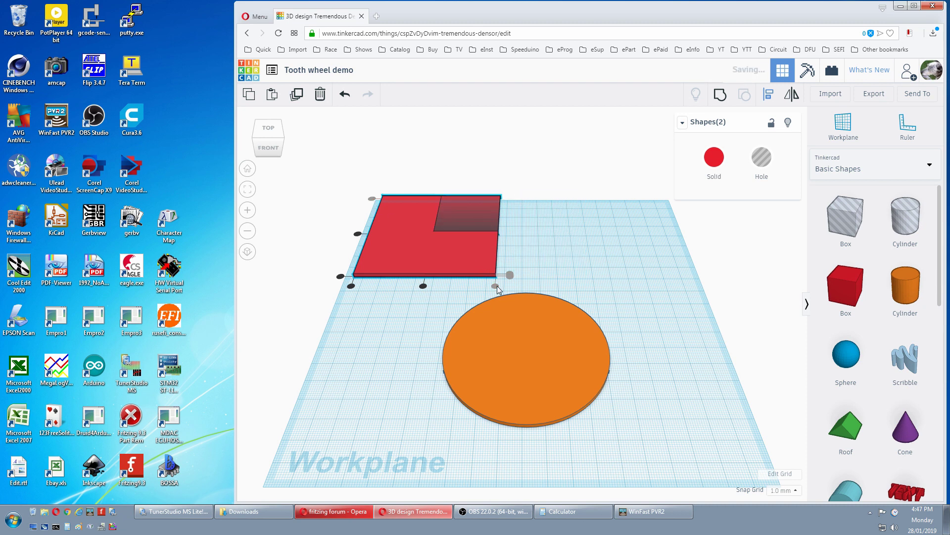
pyautogui.click(721, 95)
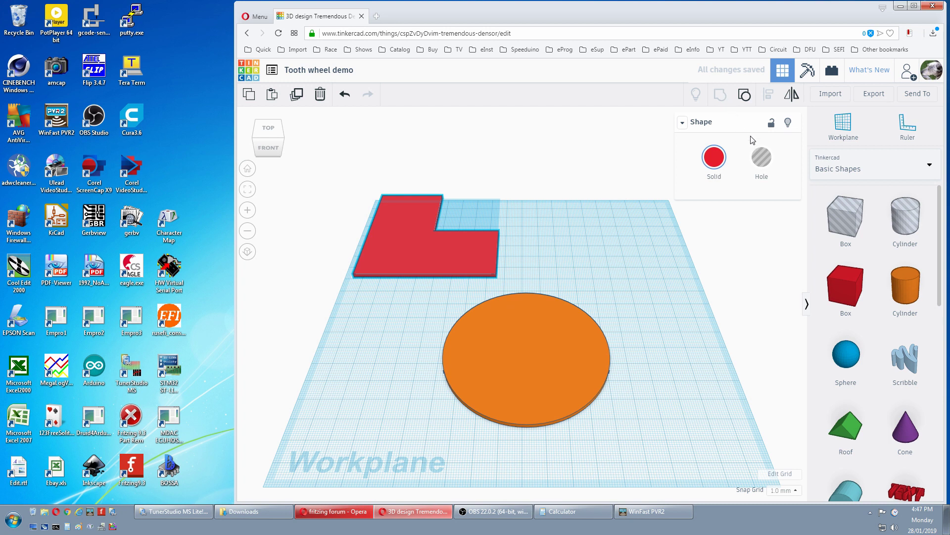
pyautogui.click(761, 161)
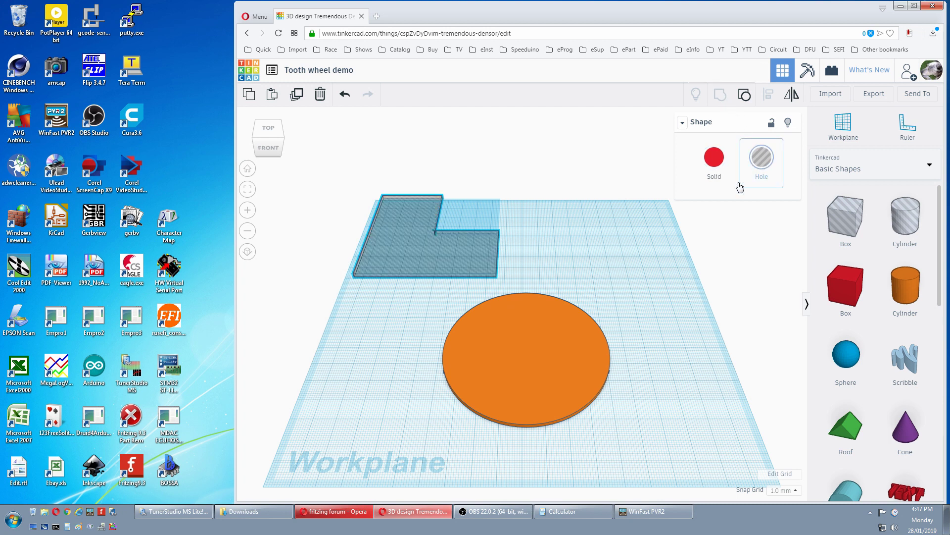
# Step: Align the L-shaped hole to the disc's left and front edges
pyautogui.click(542, 354)
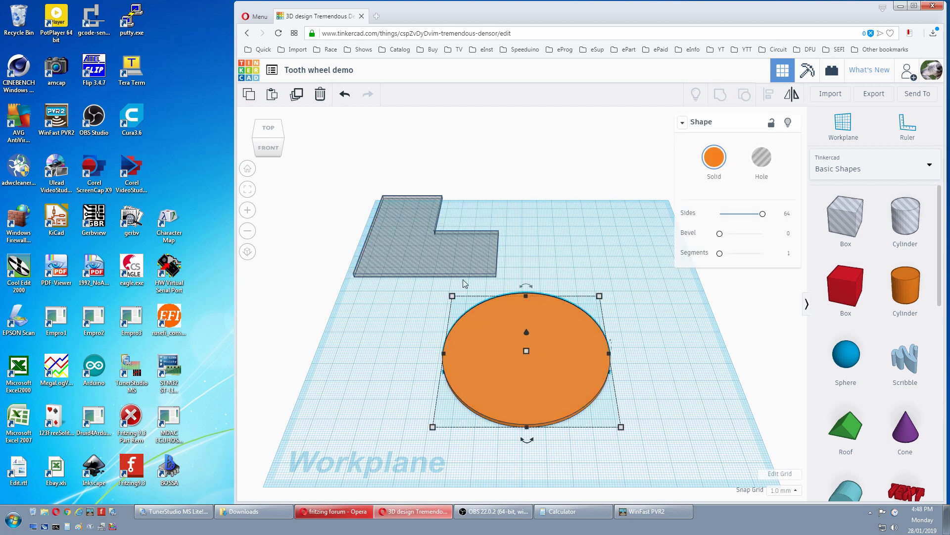
pyautogui.keyDown('shift'); pyautogui.click(444, 252); pyautogui.keyUp('shift')
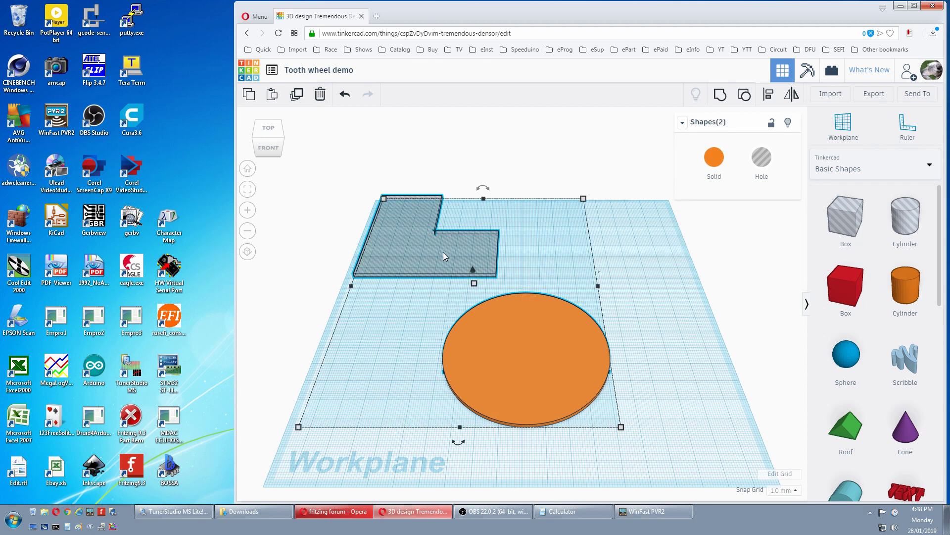
pyautogui.click(769, 93)
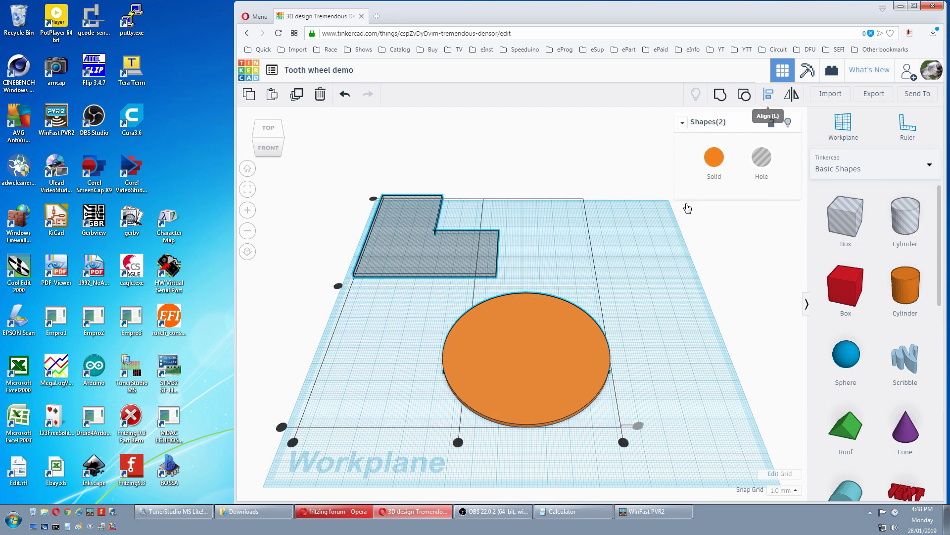
pyautogui.click(559, 354)
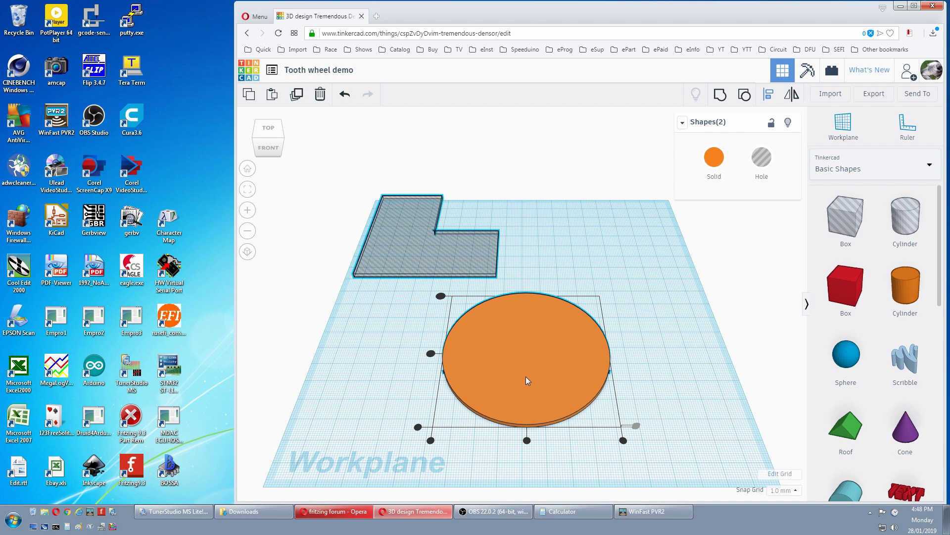
pyautogui.click(430, 440)
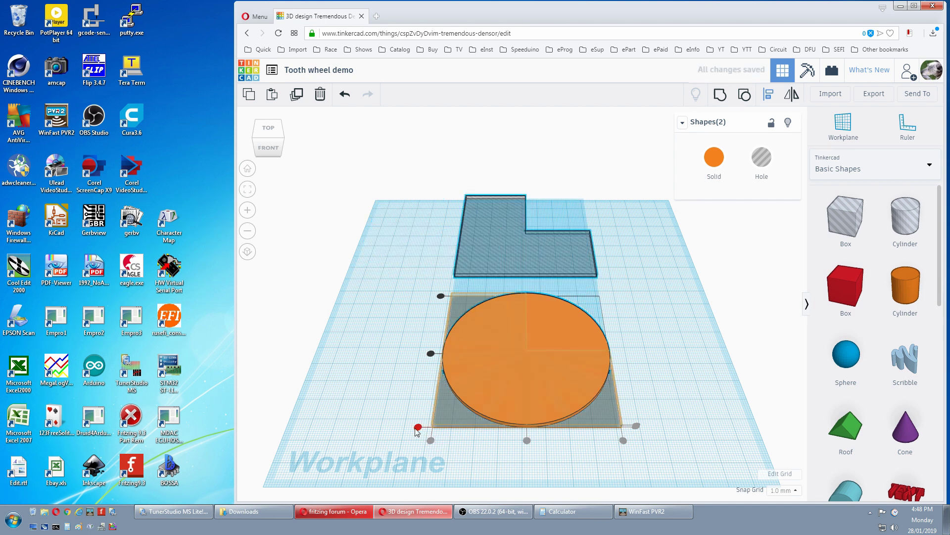
pyautogui.click(417, 427)
# Step: Finish aligning the L-hole to the disc's front edge and duplicate it in place
pyautogui.click(387, 385)
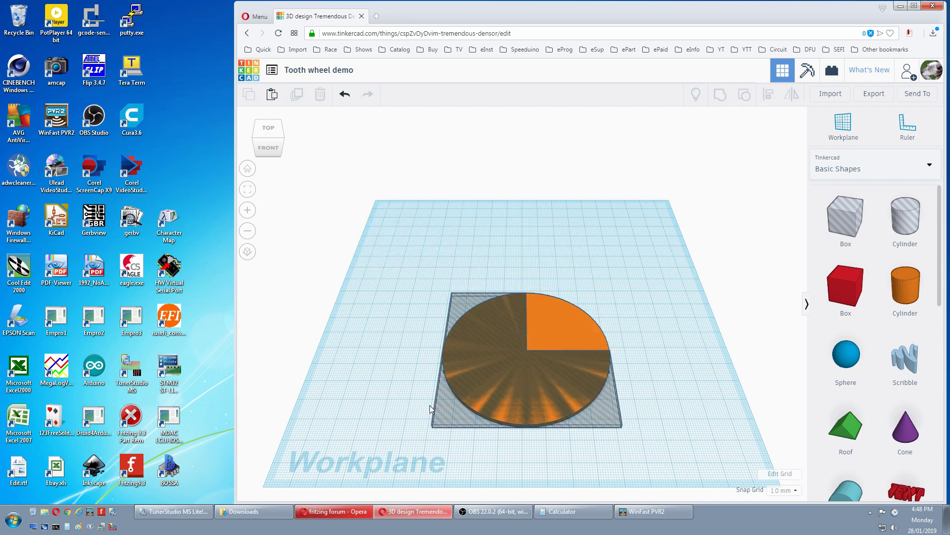
pyautogui.click(445, 412)
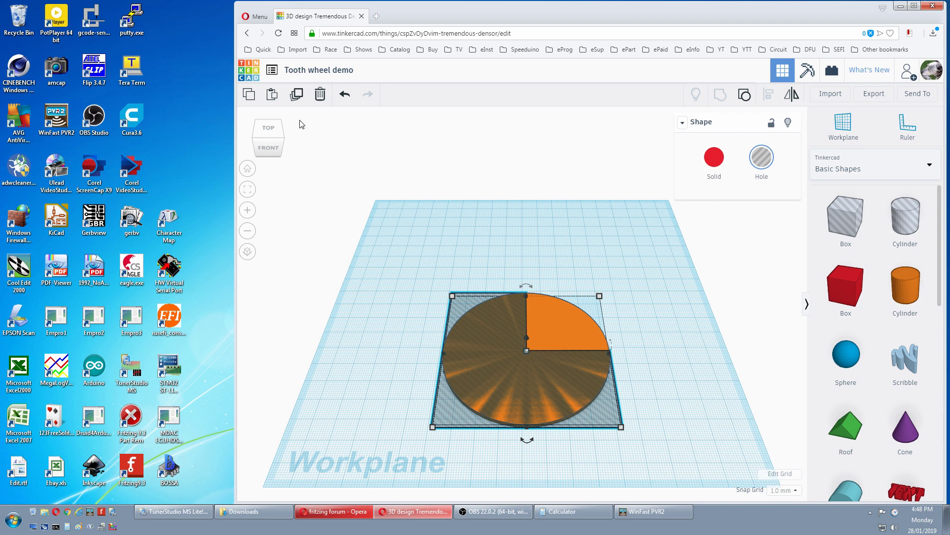
pyautogui.click(297, 95)
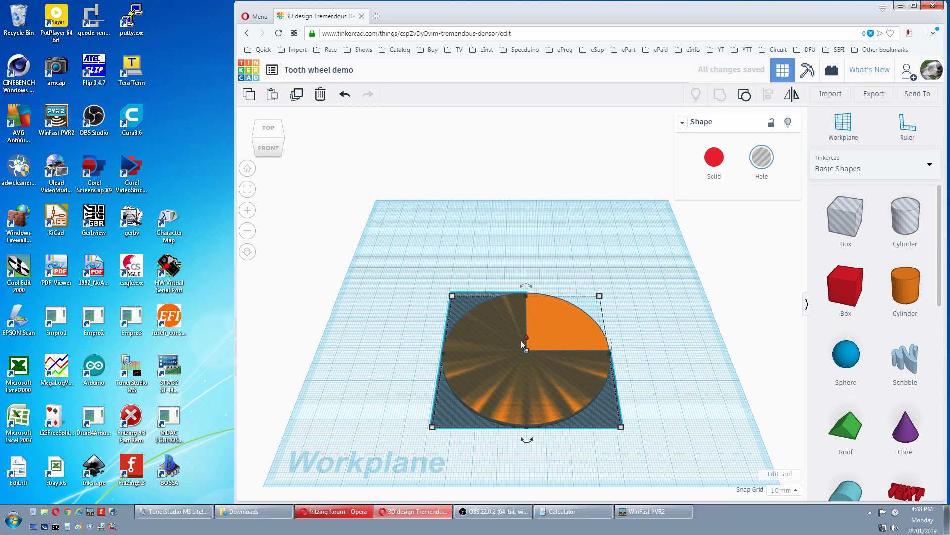
# Step: Work out 360 ÷ 24 on the calculator, then start rotating the hole copy over the disc
pyautogui.click(572, 512)
pyautogui.click(766, 456)
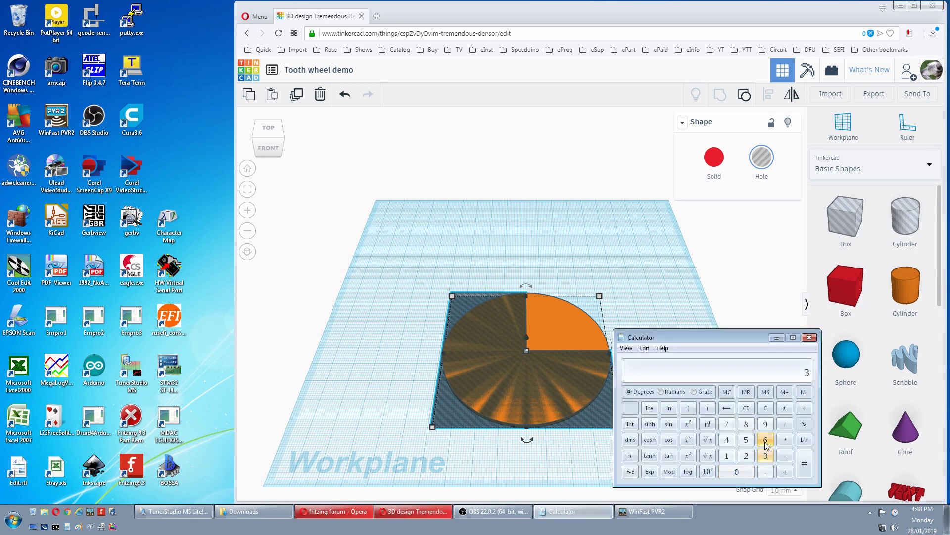
pyautogui.click(765, 440)
pyautogui.click(743, 471)
pyautogui.click(784, 424)
pyautogui.click(746, 456)
pyautogui.click(727, 439)
pyautogui.click(804, 463)
pyautogui.click(777, 338)
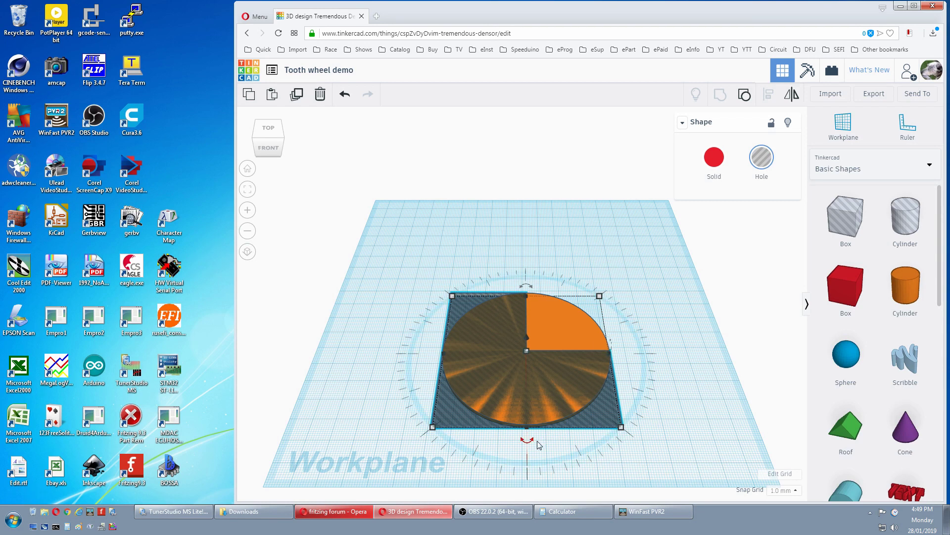
pyautogui.moveTo(526, 442); pyautogui.dragTo(372, 480)
pyautogui.click(370, 476)
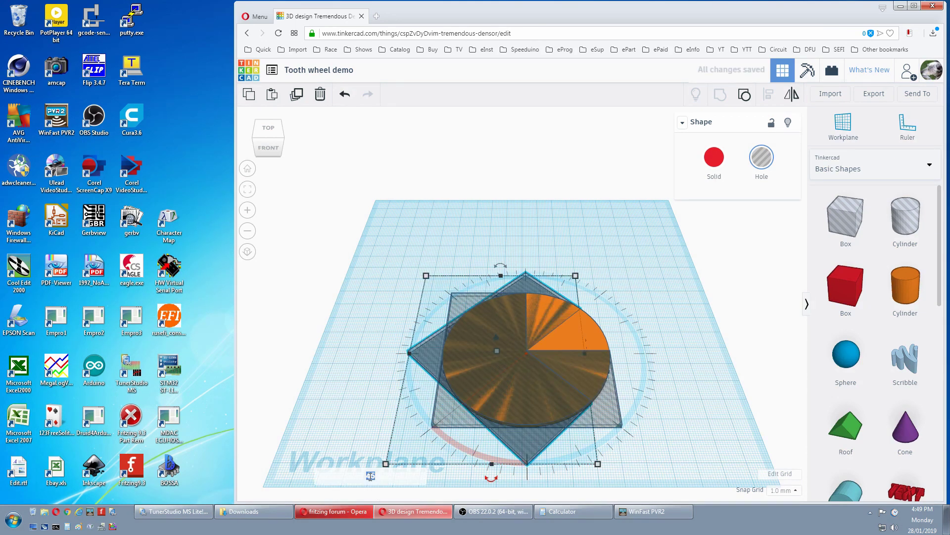
# Step: Set the hole copy's rotation to 15° and duplicate the orange disc in place
pyautogui.write('15')
pyautogui.press('Return')
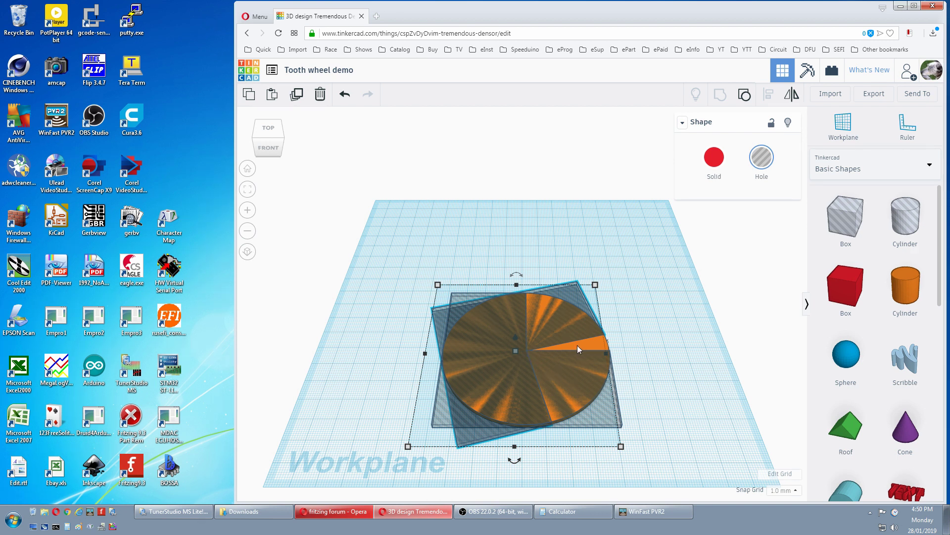
pyautogui.click(626, 342)
pyautogui.click(595, 343)
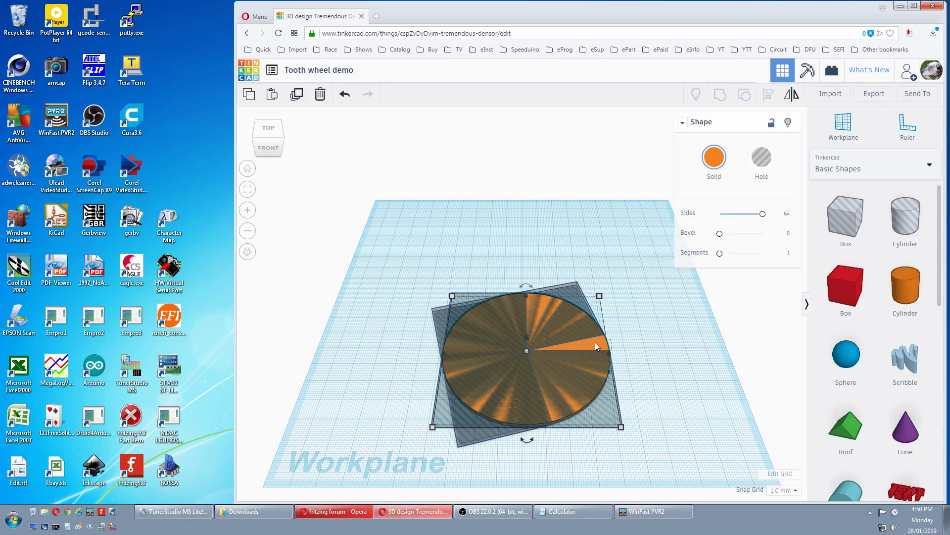
pyautogui.click(298, 96)
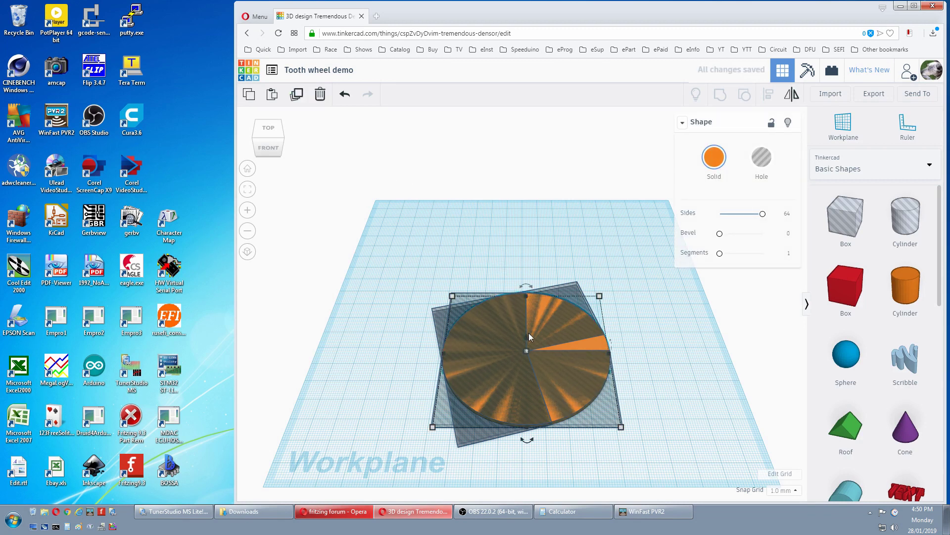
pyautogui.moveTo(527, 337); pyautogui.dragTo(527, 340)
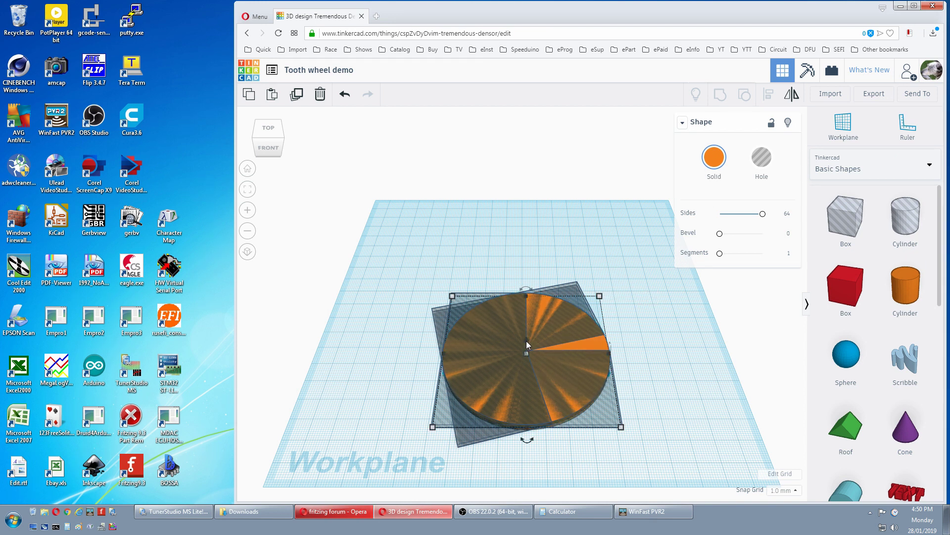
# Step: Group one disc with both hole boxes into a thin wedge
pyautogui.click(655, 338)
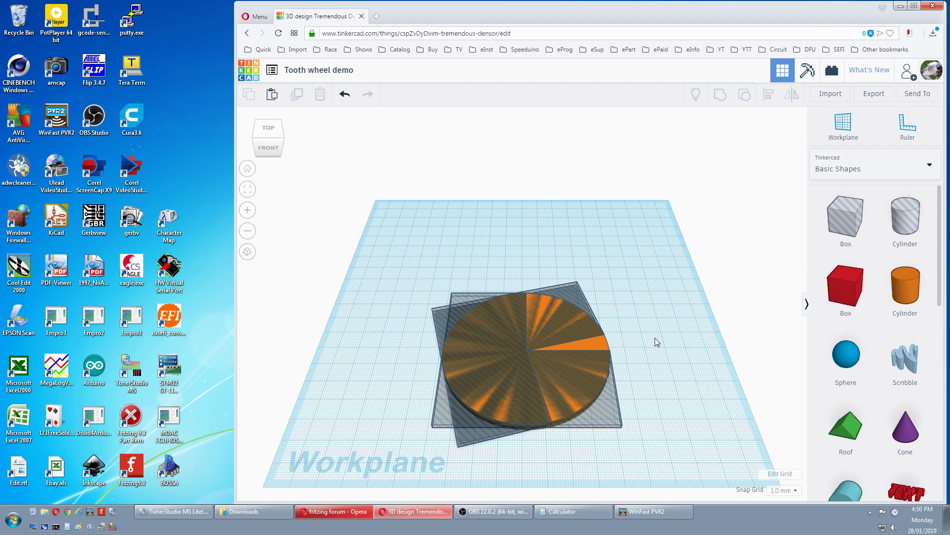
pyautogui.click(601, 344)
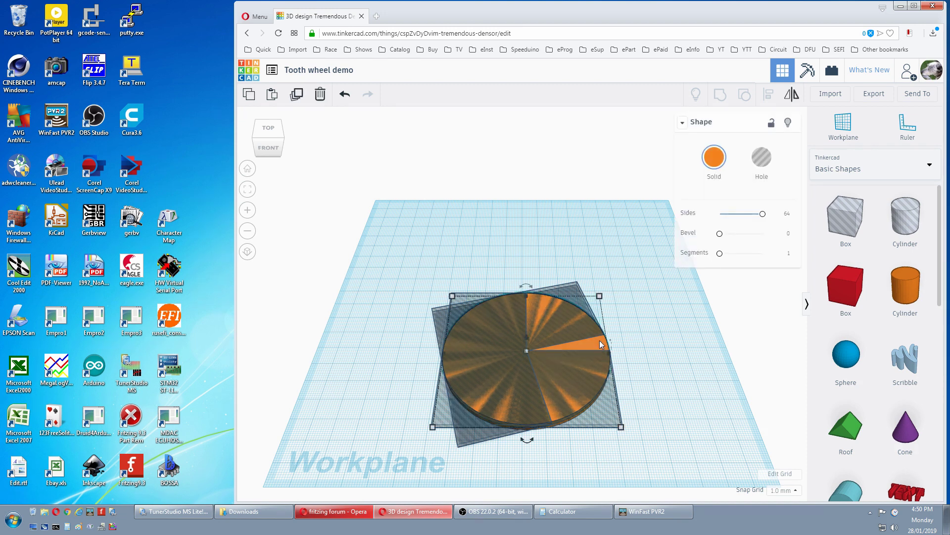
pyautogui.keyDown('shift'); pyautogui.click(577, 292); pyautogui.keyUp('shift')
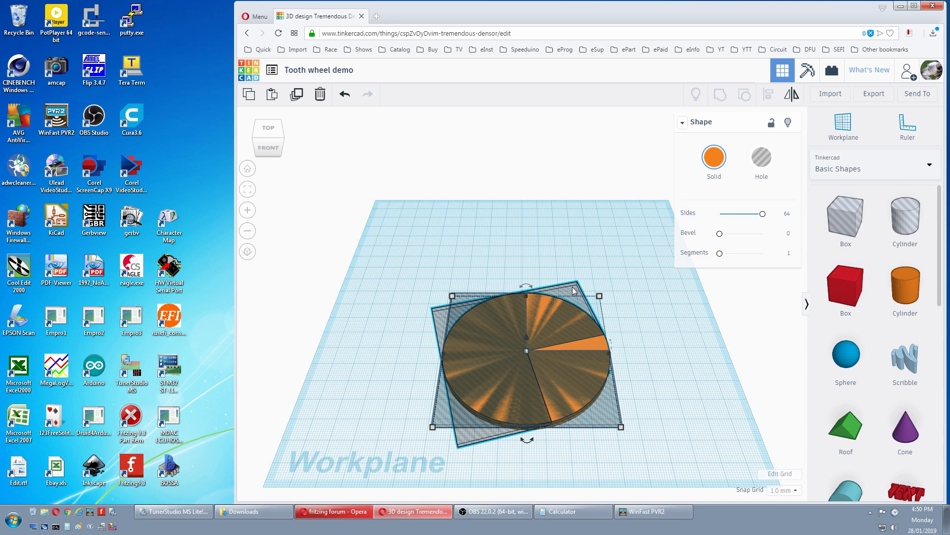
pyautogui.keyDown('shift'); pyautogui.click(438, 417); pyautogui.keyUp('shift')
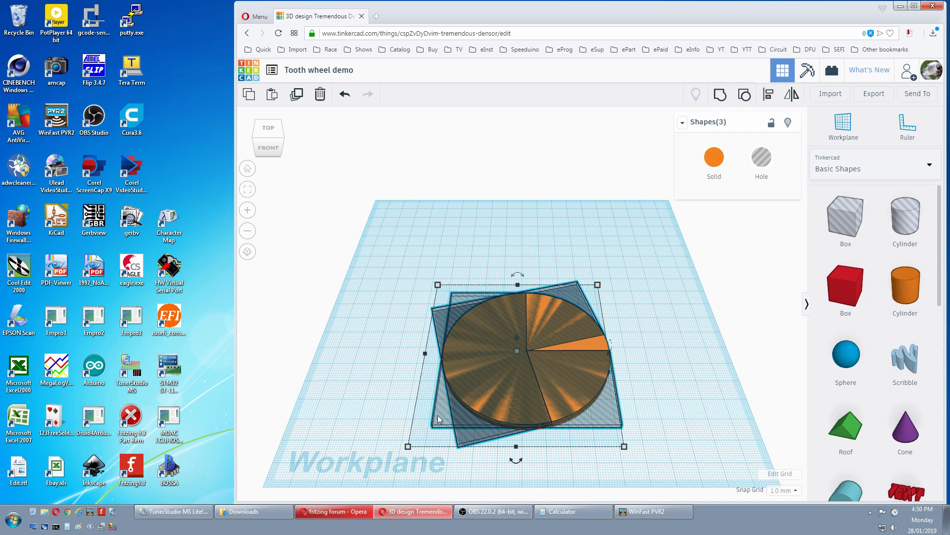
pyautogui.click(720, 96)
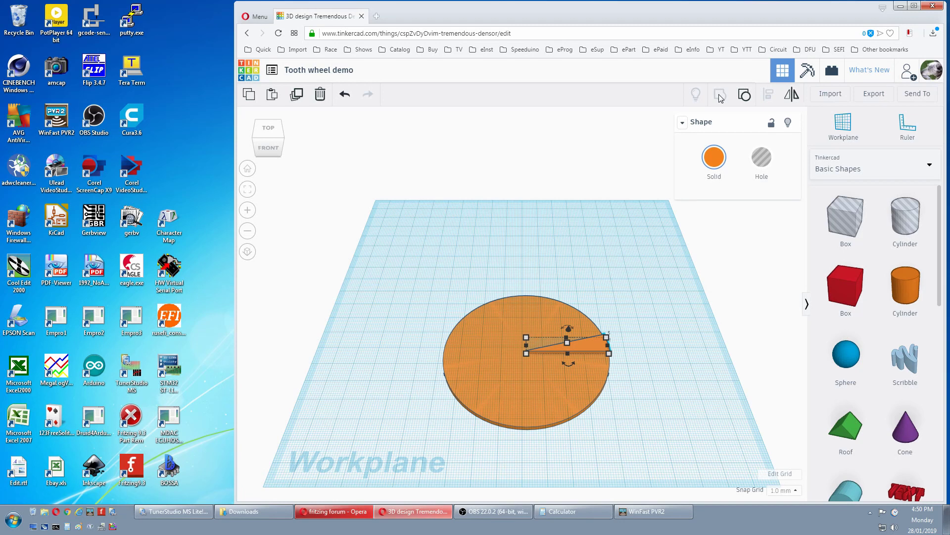
# Step: Duplicate the wedge, rotate the copy 180°, and group the opposite pair
pyautogui.keyDown('shift'); pyautogui.click(530, 376); pyautogui.keyUp('shift')
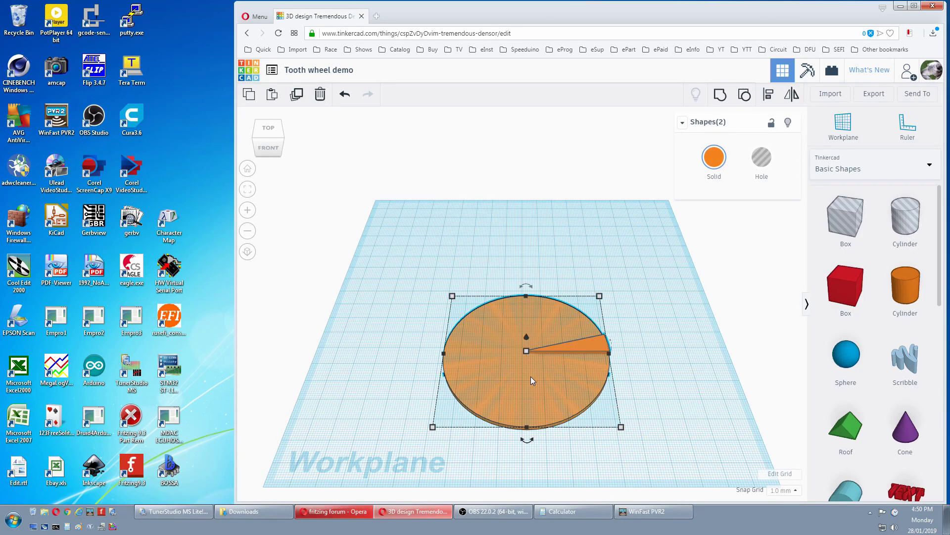
pyautogui.click(297, 101)
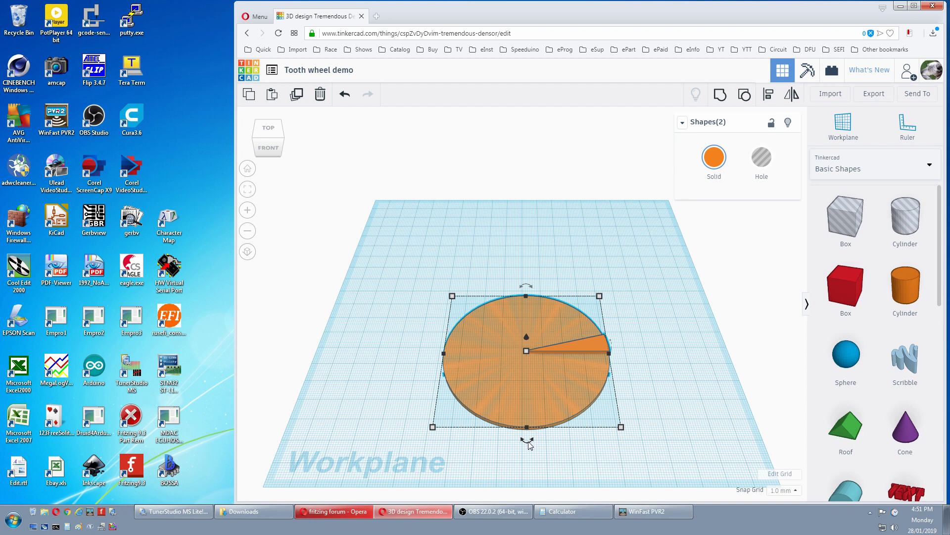
pyautogui.moveTo(528, 440); pyautogui.dragTo(582, 421)
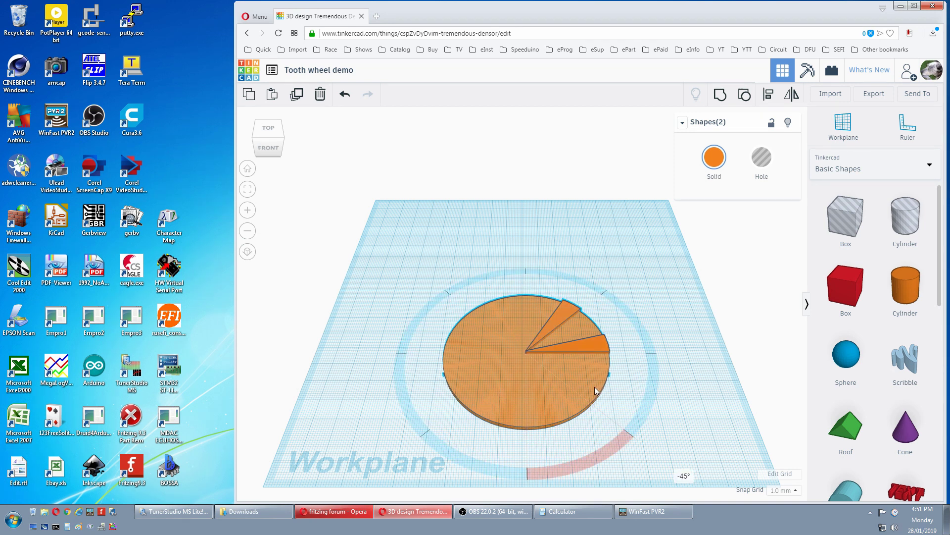
pyautogui.moveTo(595, 387); pyautogui.dragTo(548, 270)
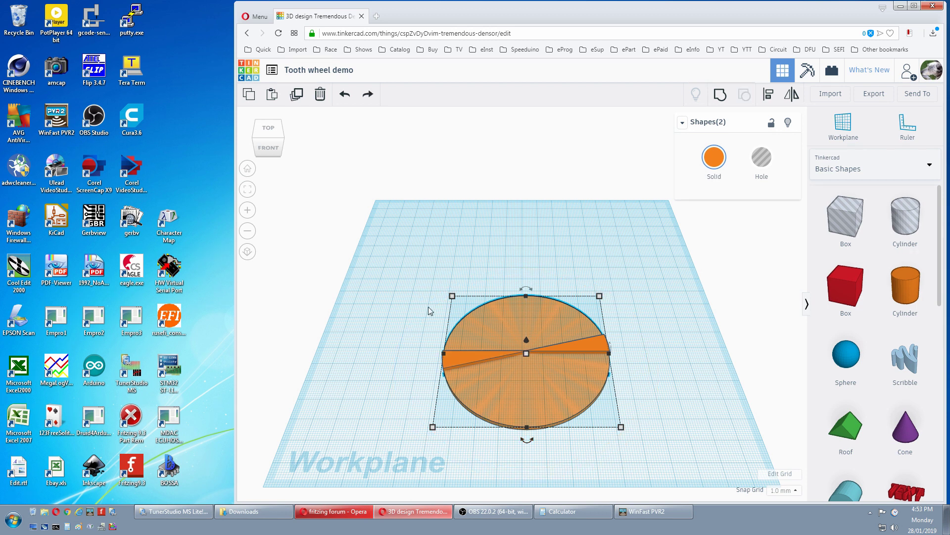
pyautogui.click(457, 358)
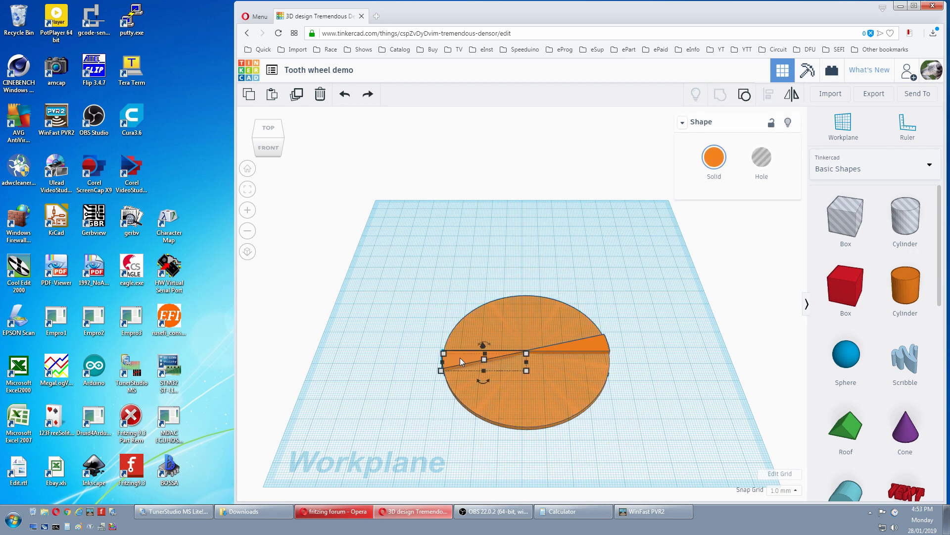
pyautogui.keyDown('shift'); pyautogui.click(592, 346); pyautogui.keyUp('shift')
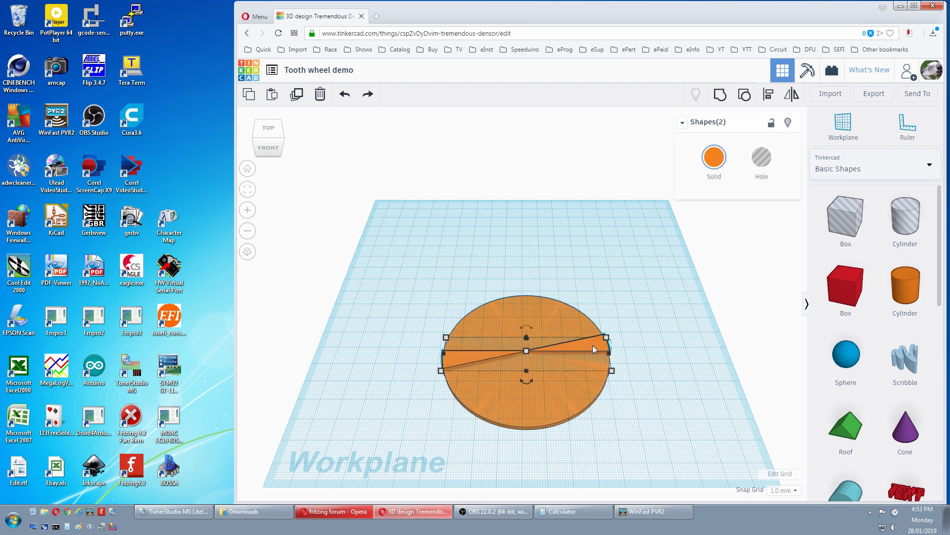
pyautogui.click(719, 94)
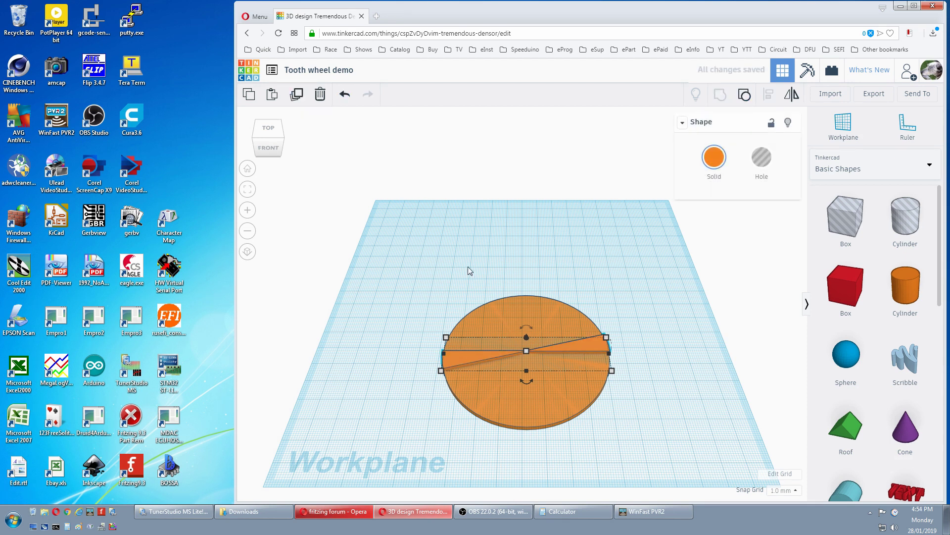
# Step: Rotate the wedge pair to -30°
pyautogui.moveTo(530, 378); pyautogui.dragTo(530, 382)
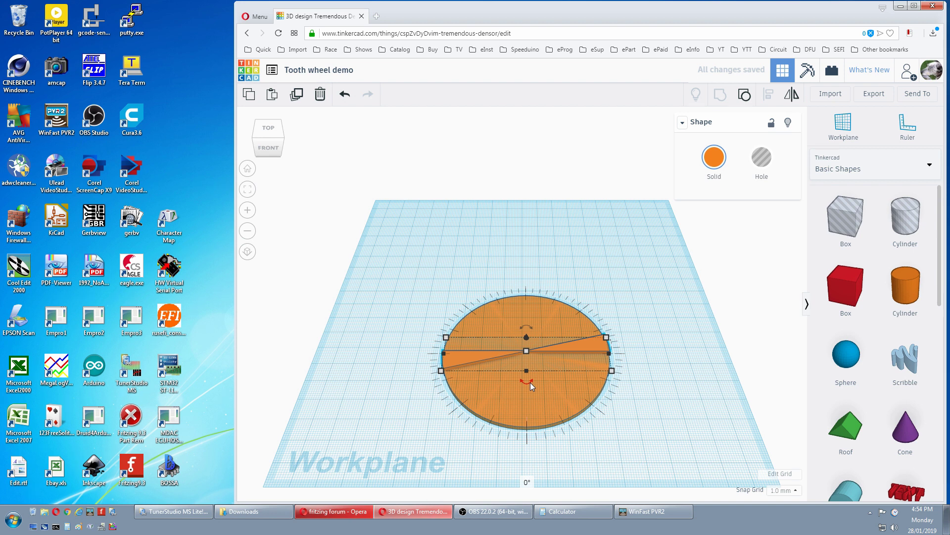
pyautogui.moveTo(530, 382); pyautogui.dragTo(541, 375)
pyautogui.click(589, 470)
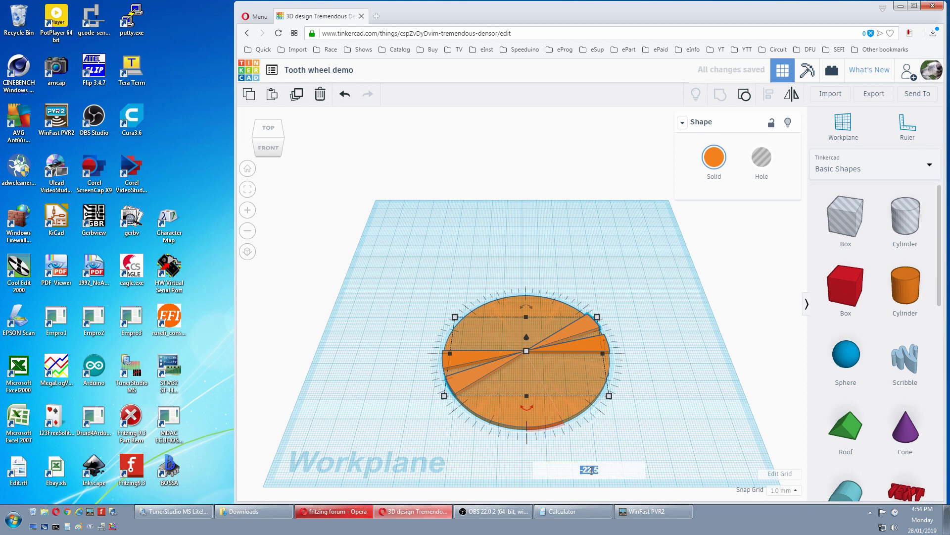
pyautogui.write('-30')
pyautogui.press('Return')
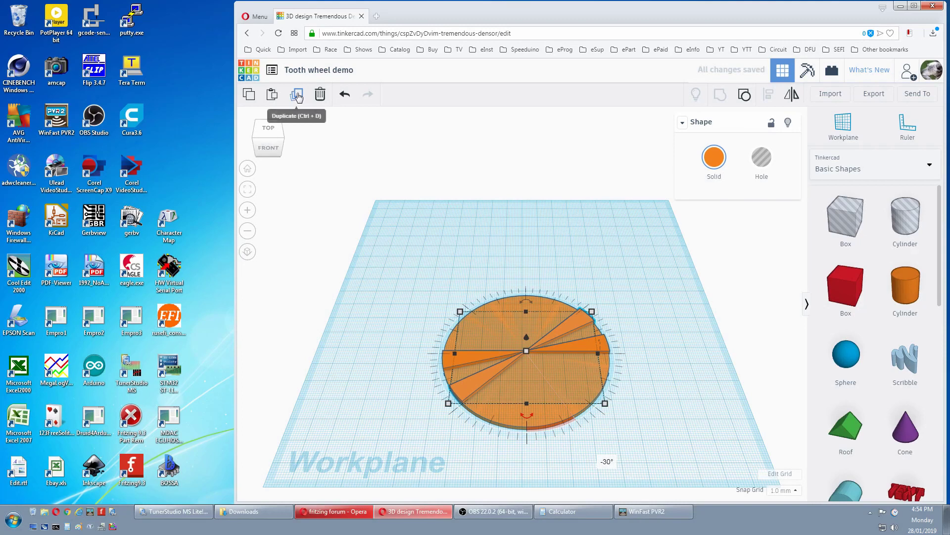
# Step: Duplicate the wedge pair five times so rotated copies repeat around the disc
pyautogui.click(297, 95)
pyautogui.click(297, 95)
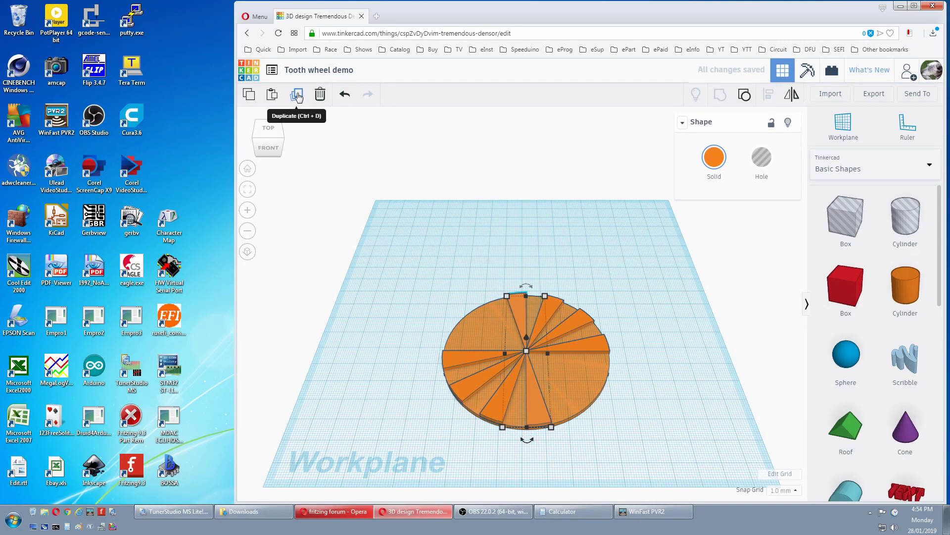
pyautogui.click(297, 95)
pyautogui.click(297, 95)
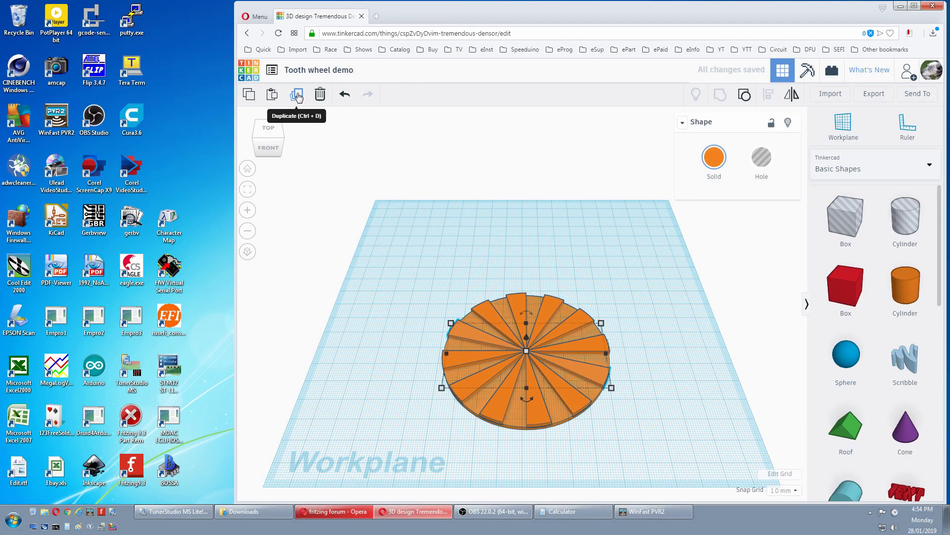
pyautogui.click(297, 95)
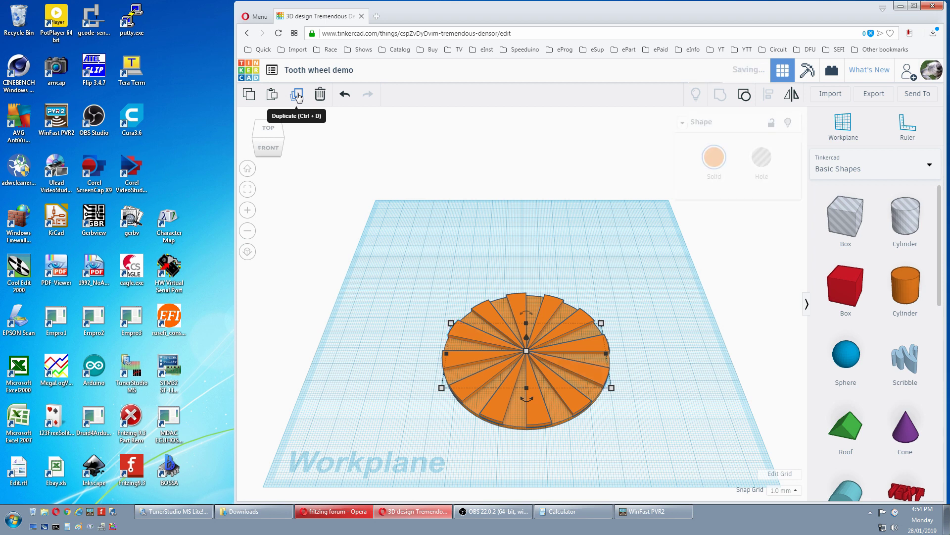
# Step: Set the latest wedge pair's rotation to 15°
pyautogui.moveTo(524, 379)
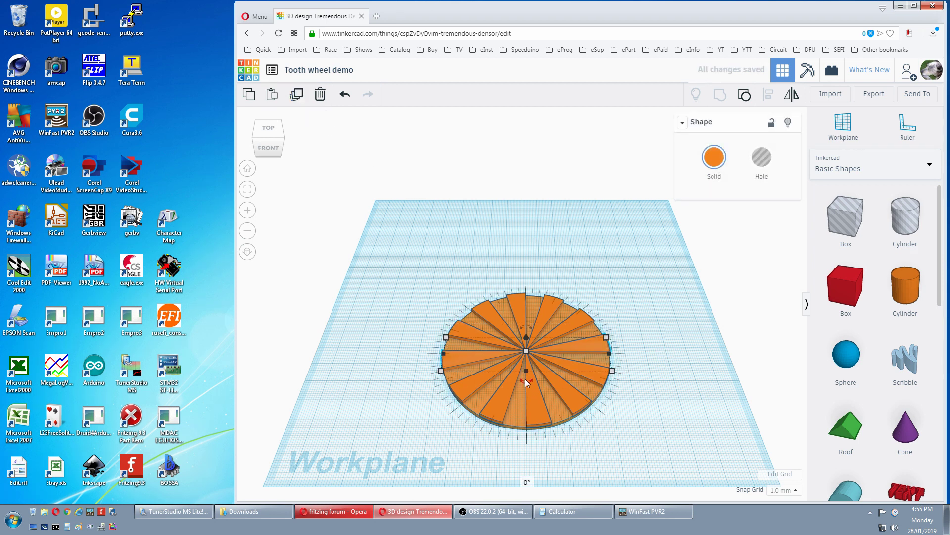
pyautogui.moveTo(526, 382); pyautogui.dragTo(518, 380)
pyautogui.click(466, 469)
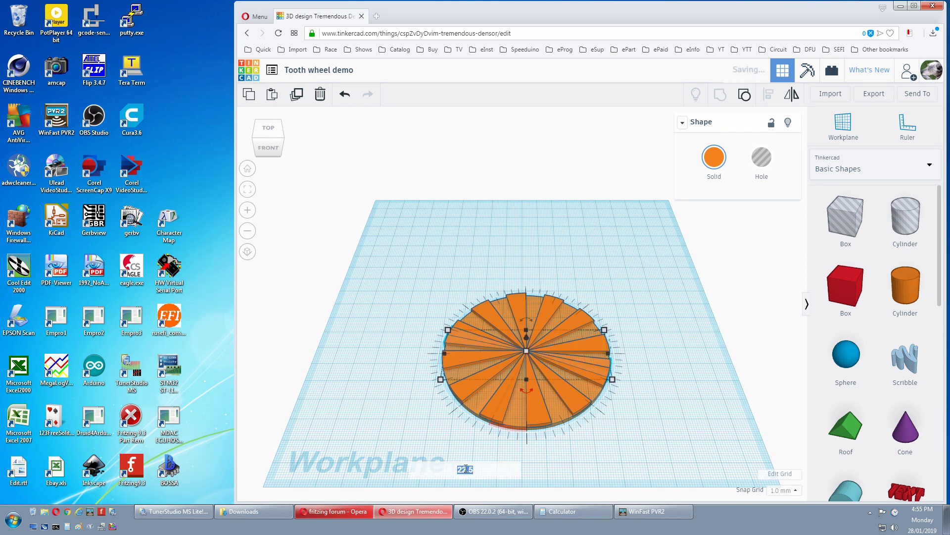
pyautogui.write('15')
pyautogui.press('Return')
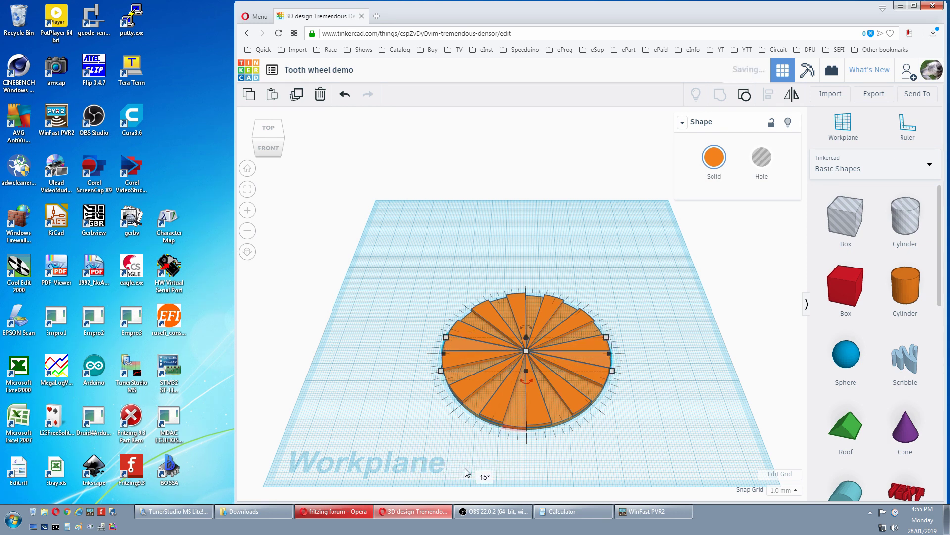
# Step: Ungroup the wedge pair and delete the stray wedge on the left
pyautogui.click(747, 102)
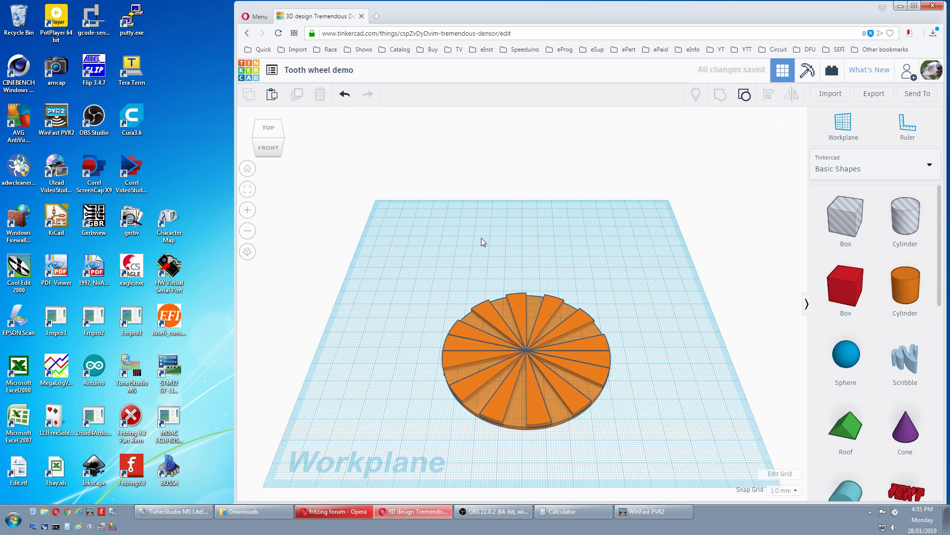
pyautogui.click(457, 342)
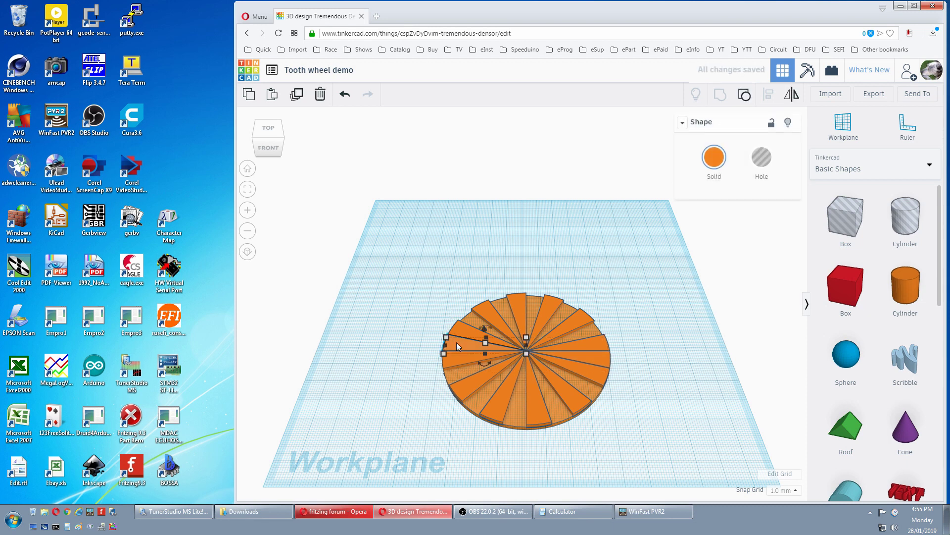
pyautogui.click(319, 95)
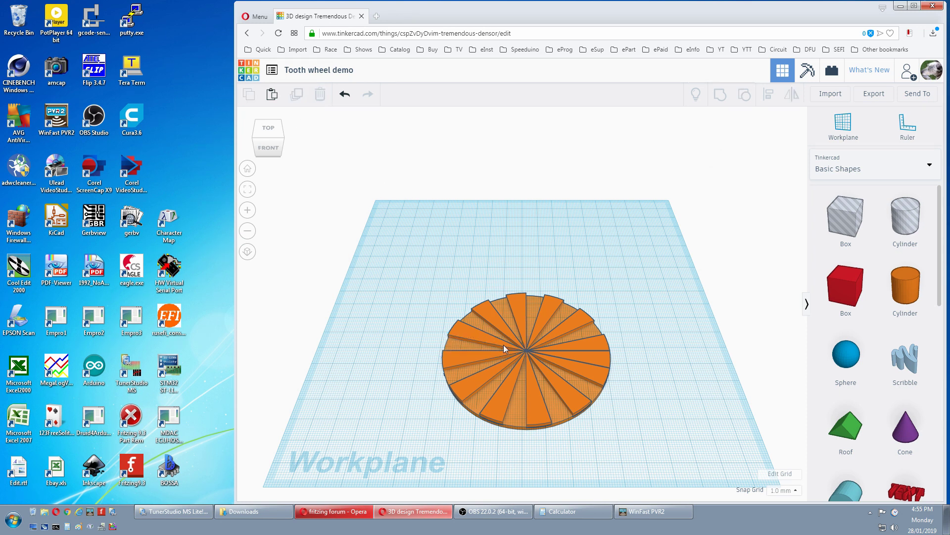
# Step: Add a 64-sided cylinder scaled to 56 mm with a 5 mm height
pyautogui.moveTo(905, 287); pyautogui.dragTo(536, 223)
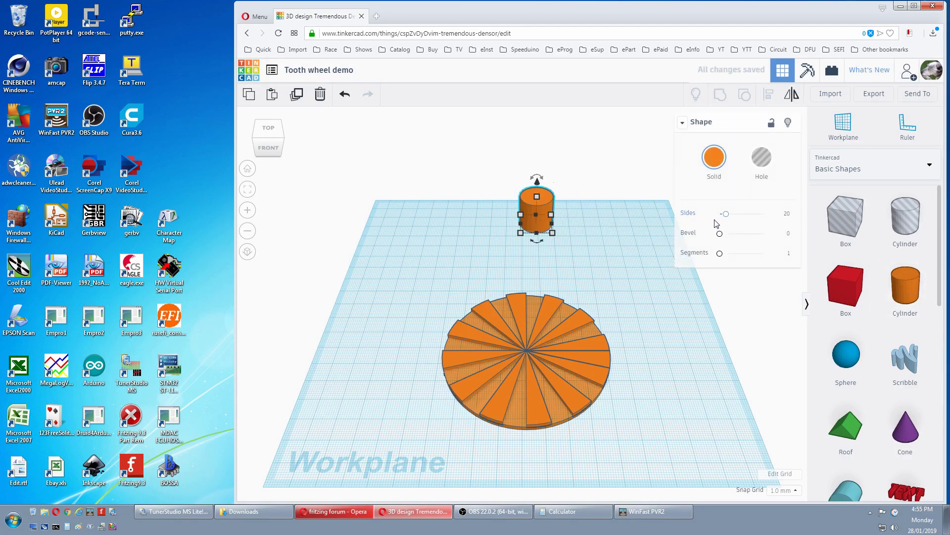
pyautogui.moveTo(726, 218); pyautogui.dragTo(762, 214)
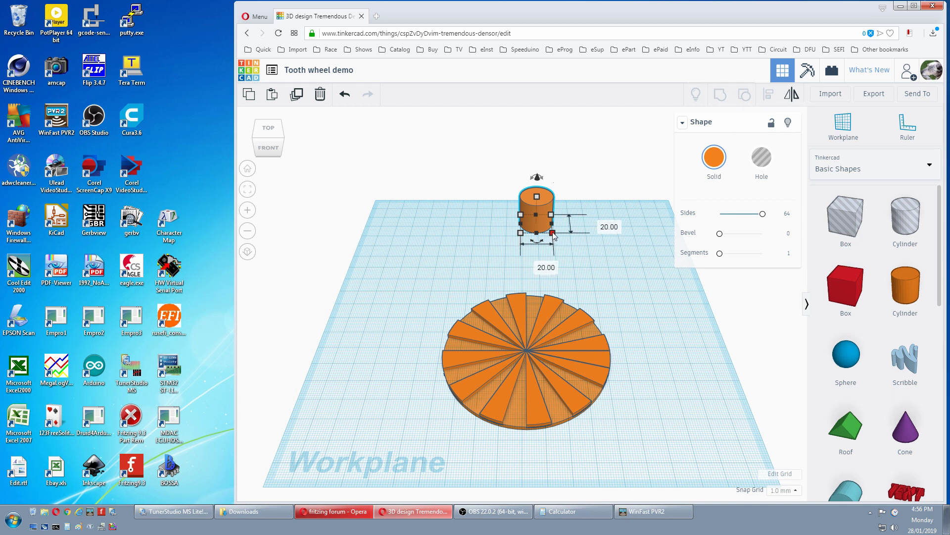
pyautogui.keyDown('shift'); pyautogui.moveTo(553, 233); pyautogui.dragTo(594, 278); pyautogui.keyUp('shift')
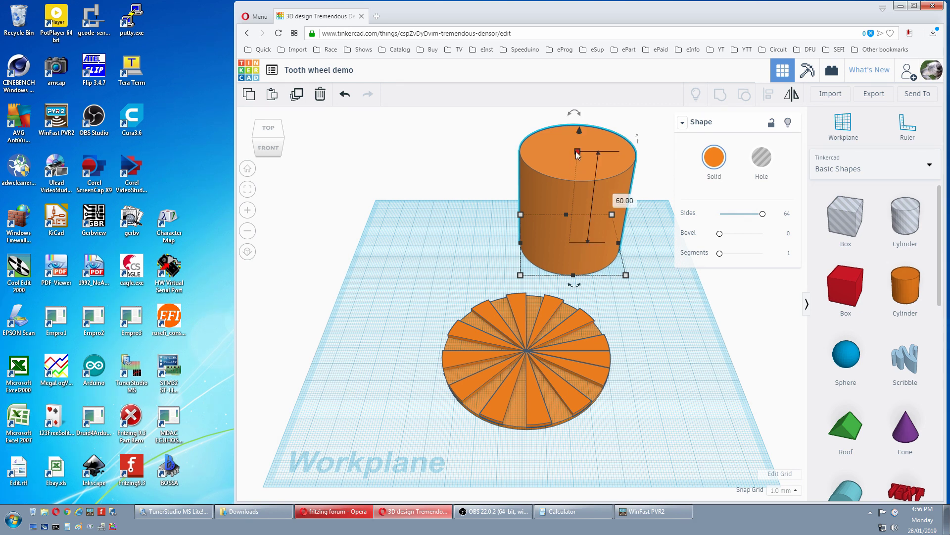
pyautogui.click(624, 200)
pyautogui.write('5')
pyautogui.press('Return')
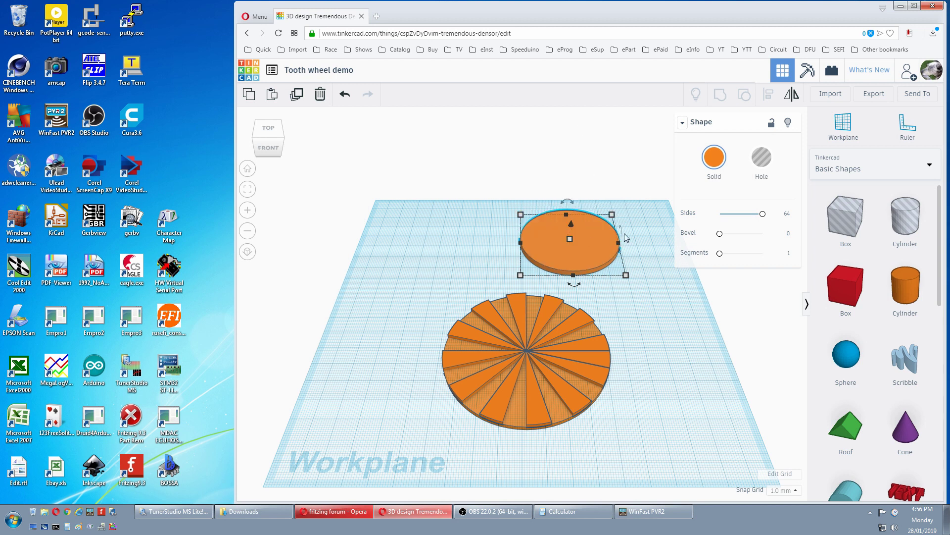
# Step: Centre the new disc on the gear along both axes
pyautogui.keyDown('shift'); pyautogui.click(515, 406); pyautogui.keyUp('shift')
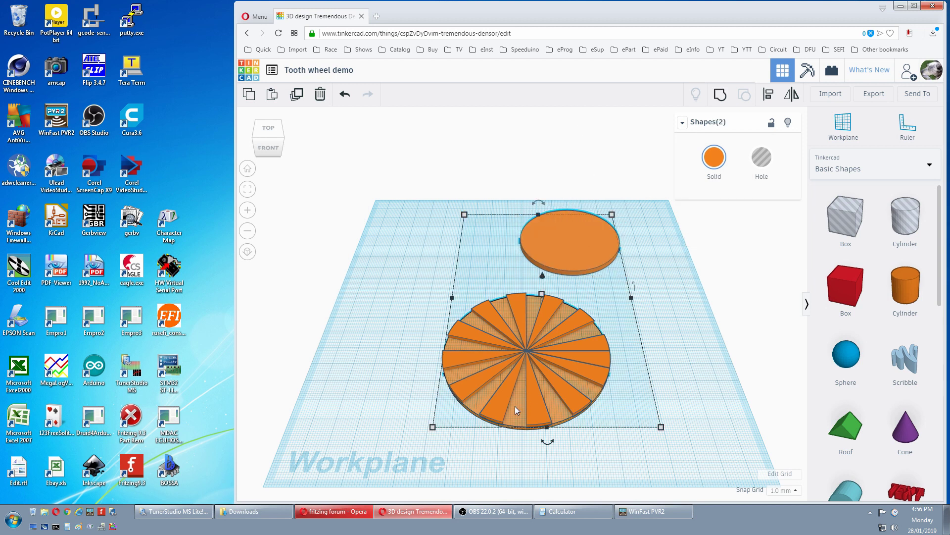
pyautogui.click(768, 94)
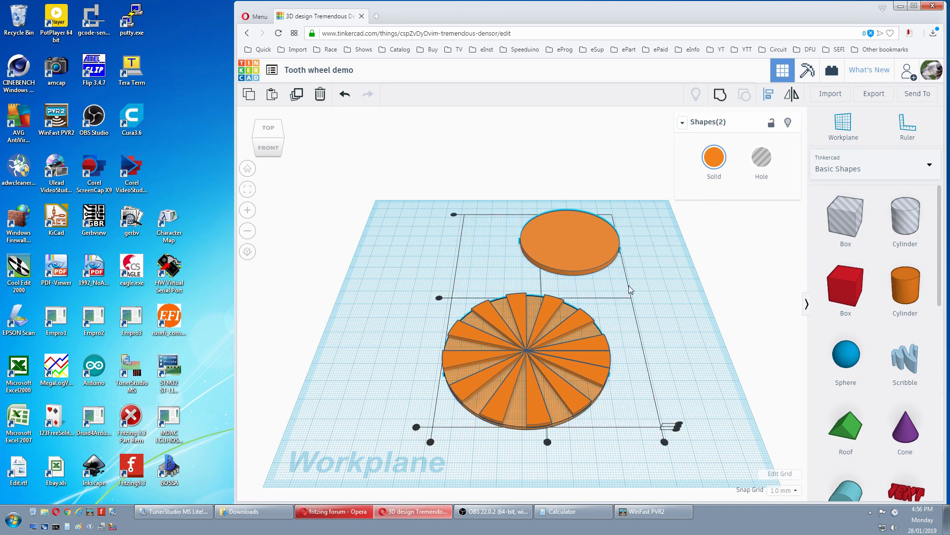
pyautogui.click(515, 415)
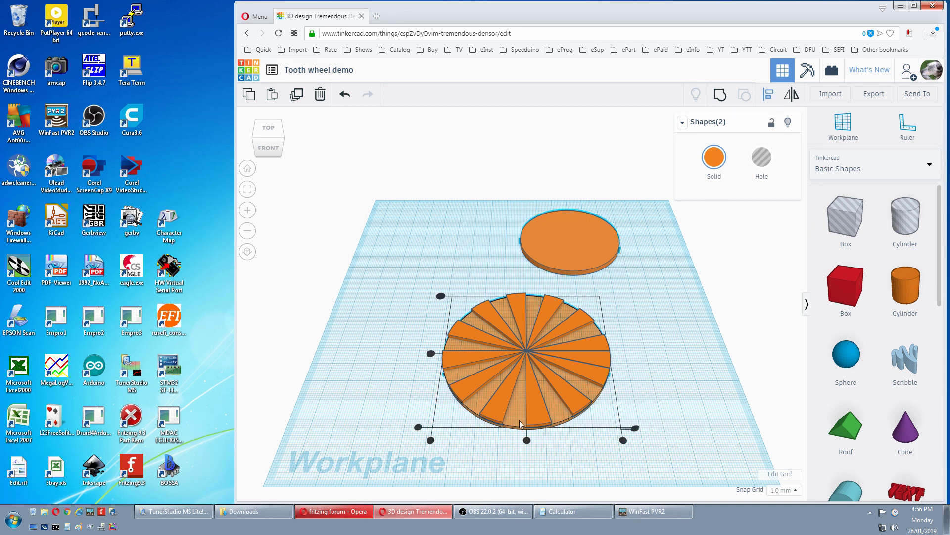
pyautogui.click(527, 439)
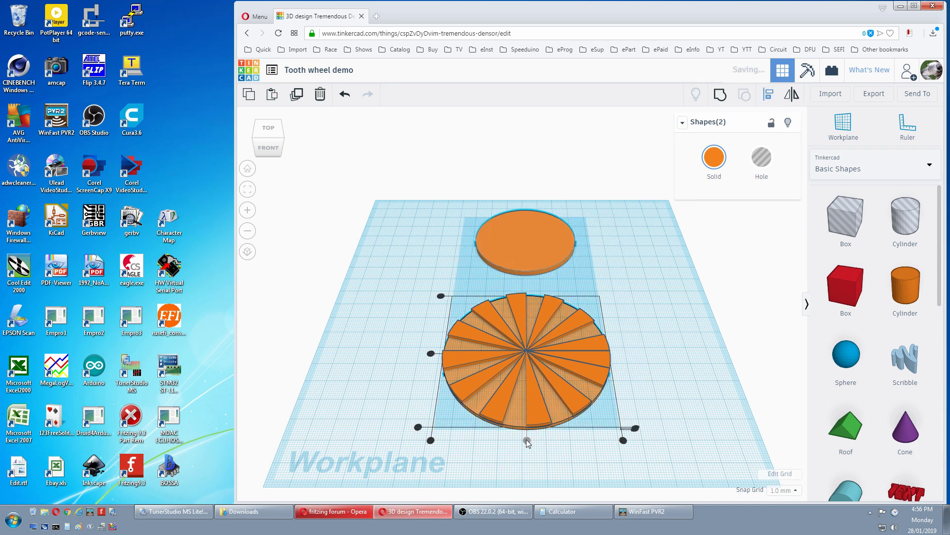
pyautogui.click(431, 353)
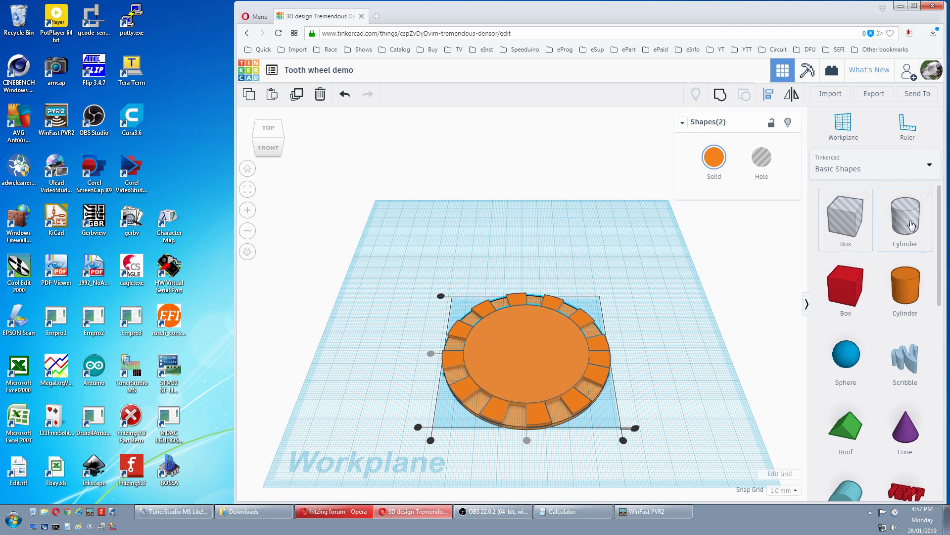
# Step: Add a 3 mm tall cylinder hole lowered 3 mm below the workplane
pyautogui.moveTo(905, 216); pyautogui.dragTo(562, 294)
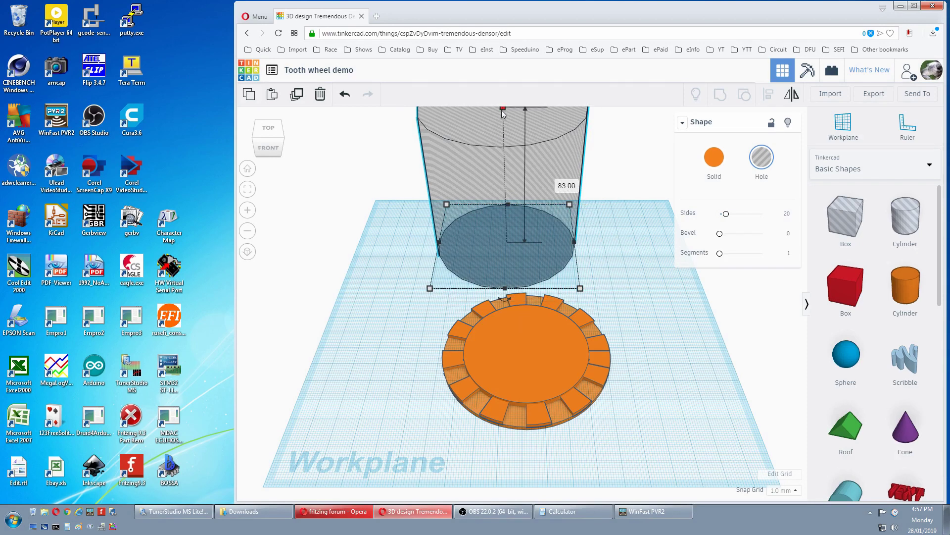
pyautogui.click(555, 183)
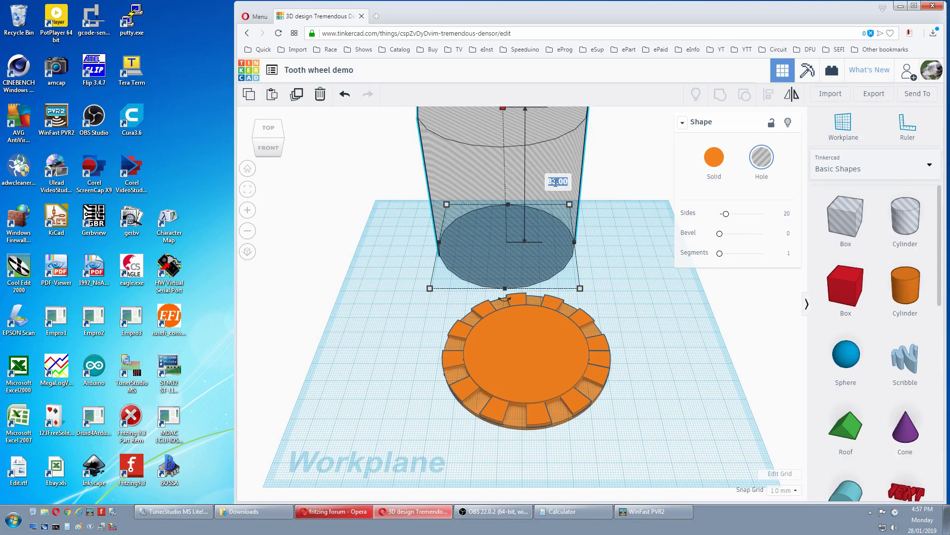
pyautogui.write('3')
pyautogui.press('Return')
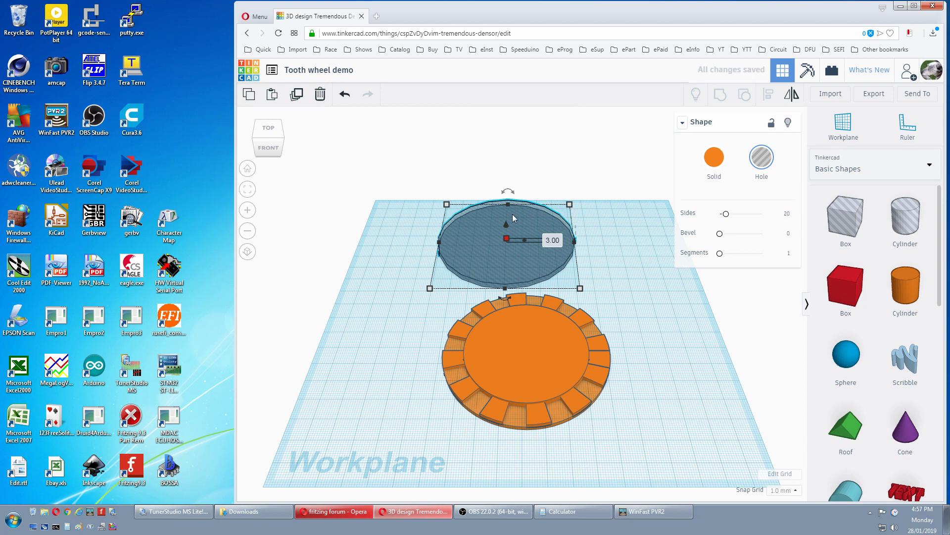
pyautogui.moveTo(506, 226); pyautogui.dragTo(507, 231)
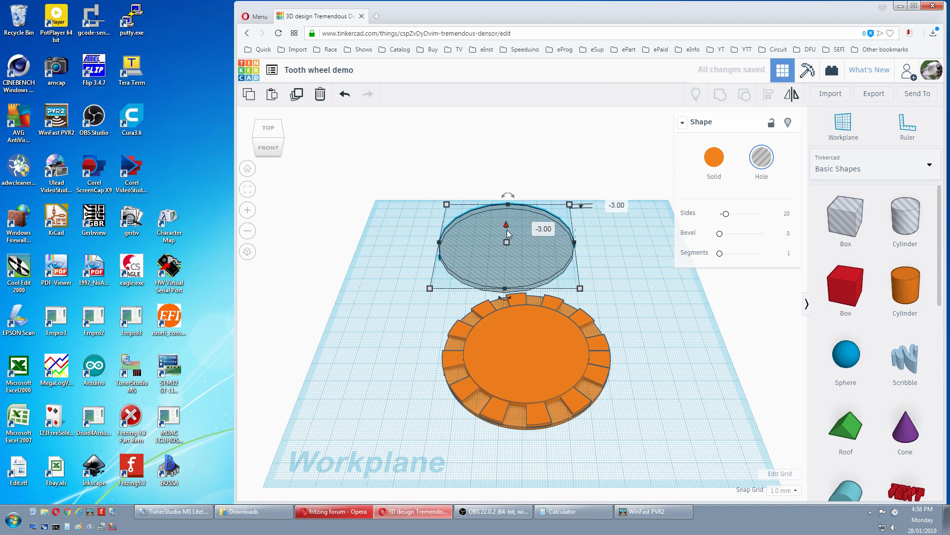
# Step: Centre the hole on the gear, then group all pieces into one gear
pyautogui.keyDown('shift'); pyautogui.click(518, 421); pyautogui.keyUp('shift')
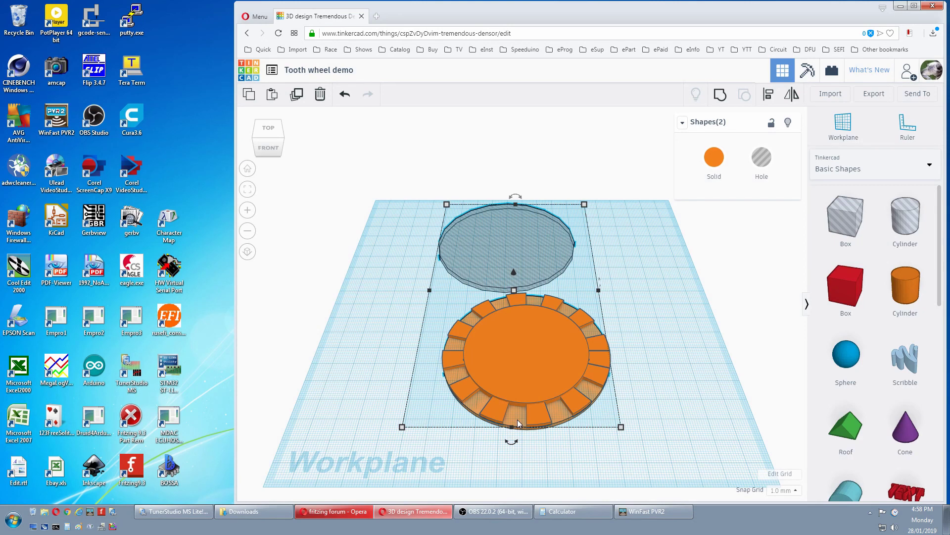
pyautogui.click(768, 94)
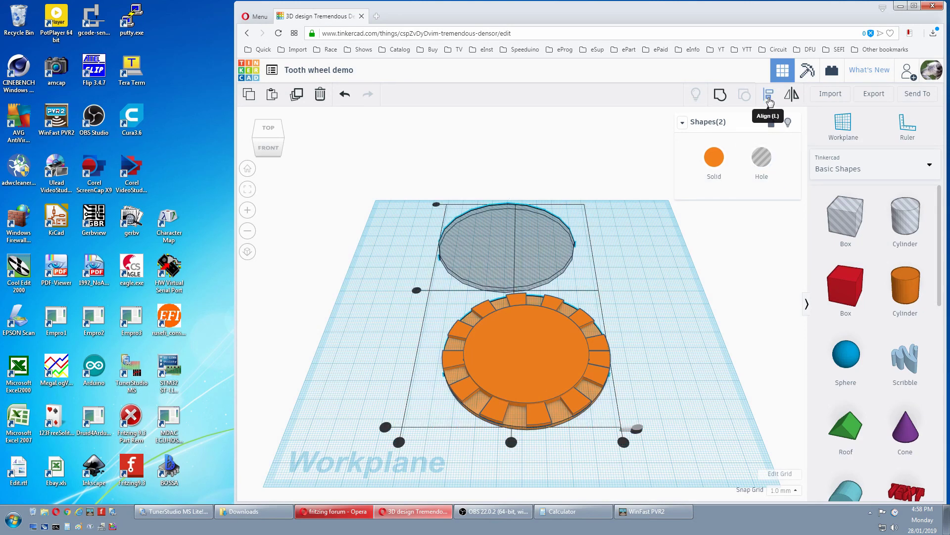
pyautogui.click(513, 419)
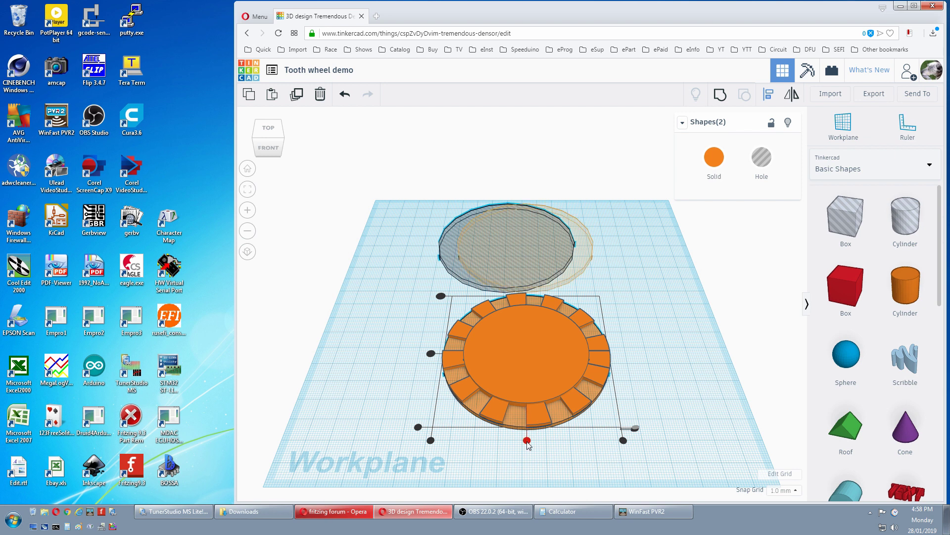
pyautogui.click(527, 441)
pyautogui.click(431, 353)
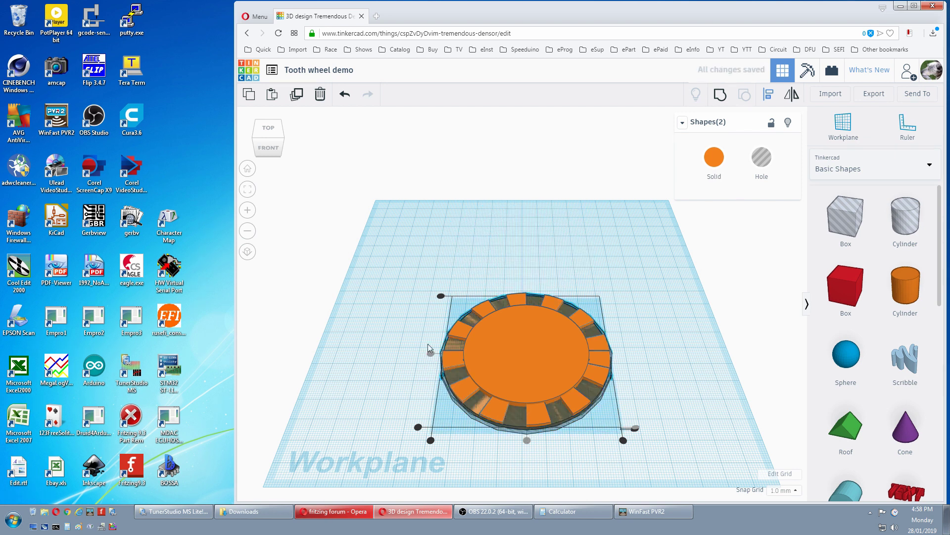
pyautogui.moveTo(414, 242); pyautogui.dragTo(653, 474)
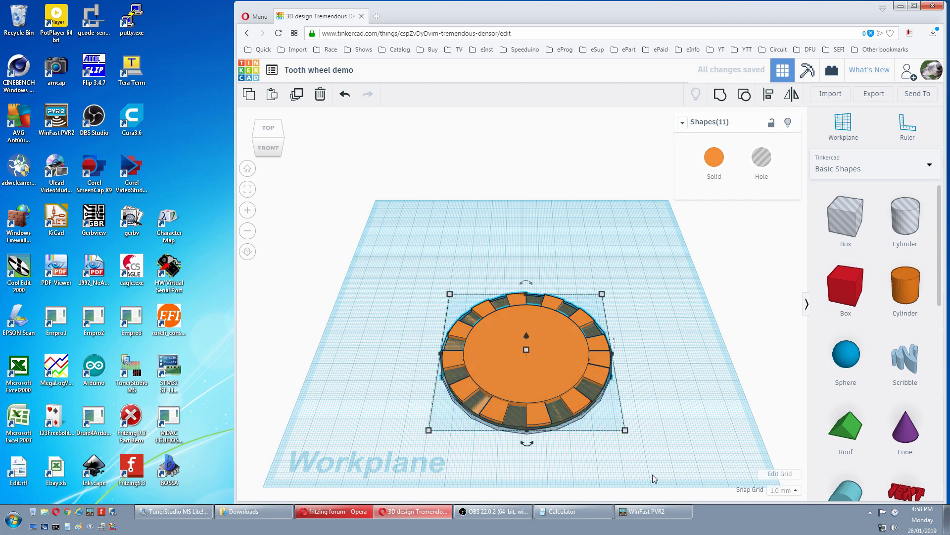
pyautogui.click(719, 95)
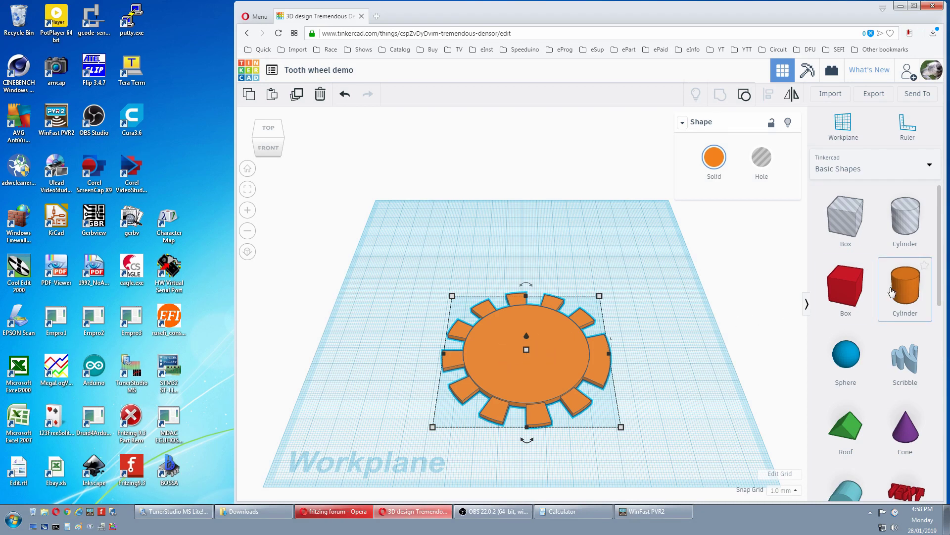
# Step: Add a solid cylinder 16 mm tall and 16 mm wide with 64 sides
pyautogui.moveTo(898, 292); pyautogui.dragTo(528, 237)
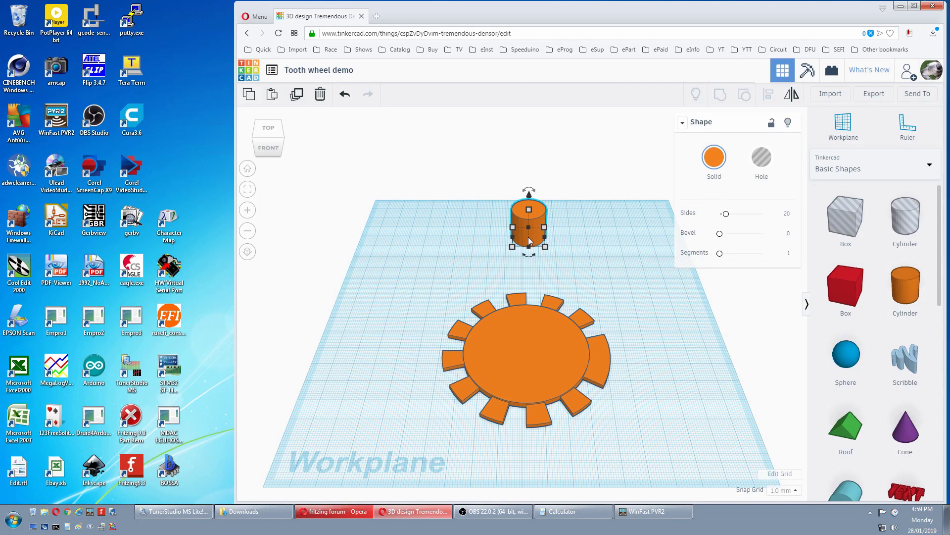
pyautogui.moveTo(546, 247)
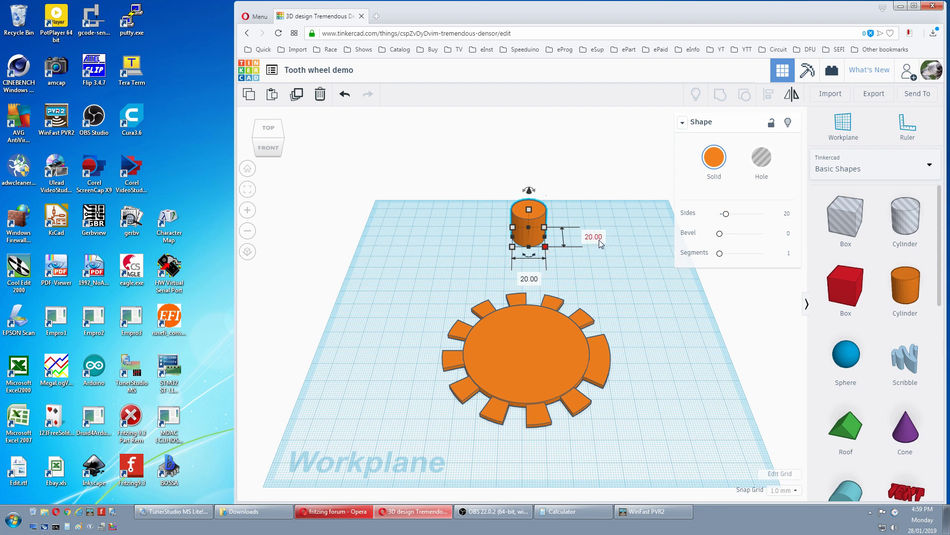
pyautogui.write('16')
pyautogui.press('Return')
pyautogui.click(531, 273)
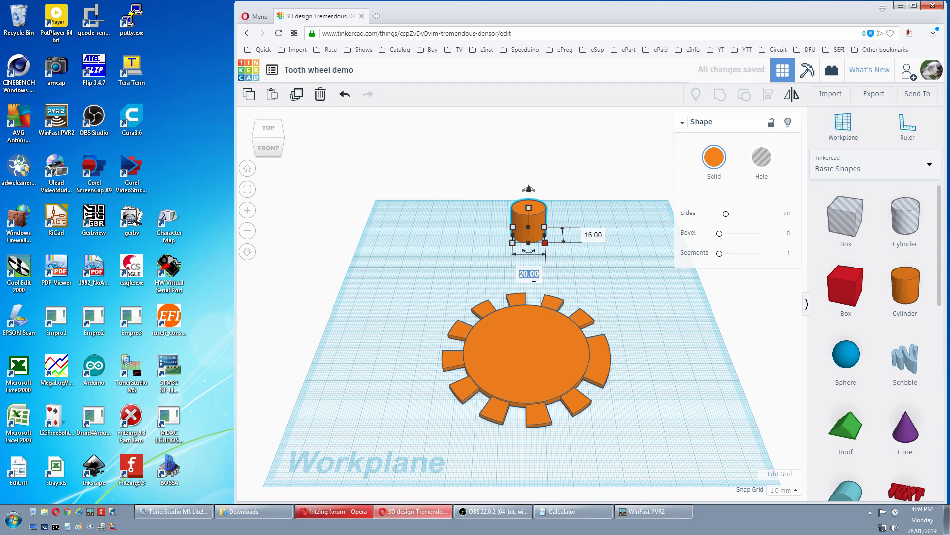
pyautogui.write('16')
pyautogui.press('Return')
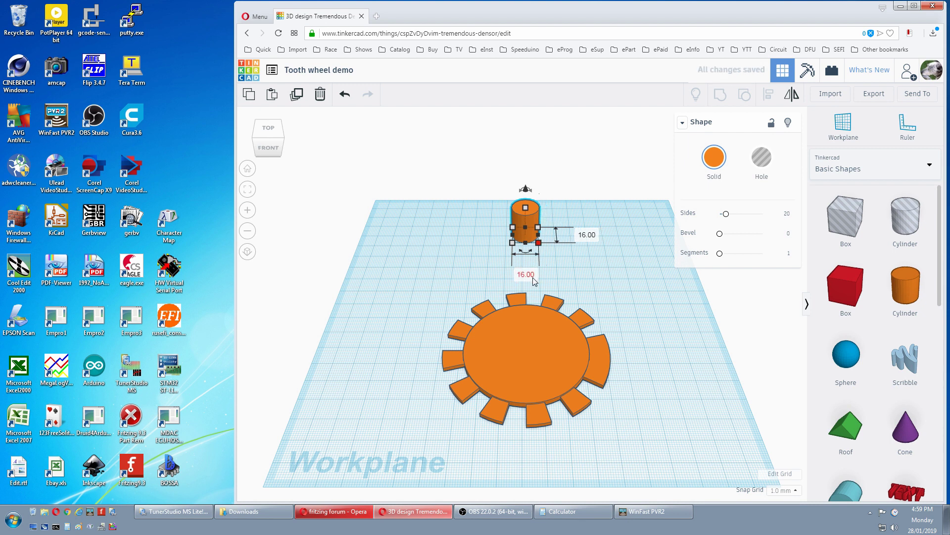
pyautogui.moveTo(726, 213); pyautogui.dragTo(782, 224)
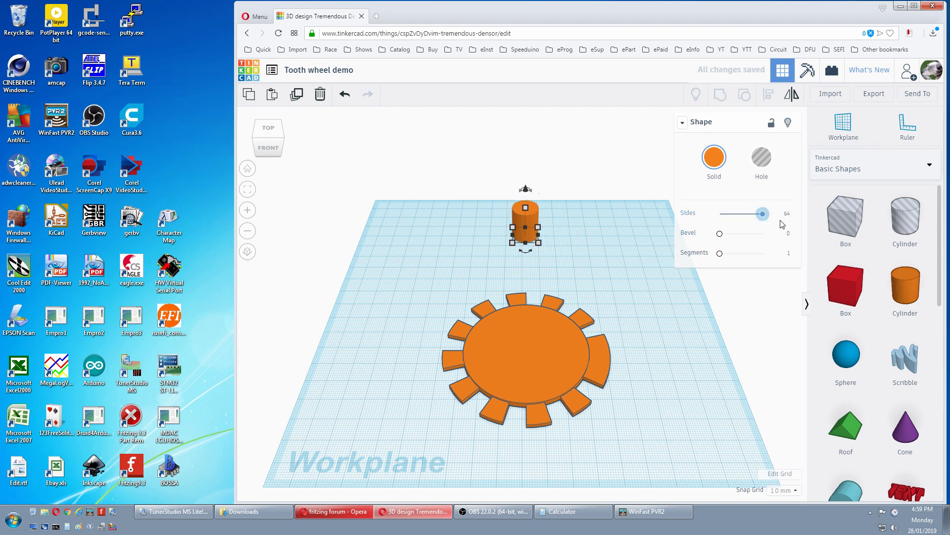
# Step: Centre the cylinder on the gear as a hub and reselect it alone
pyautogui.keyDown('shift'); pyautogui.click(527, 351); pyautogui.keyUp('shift')
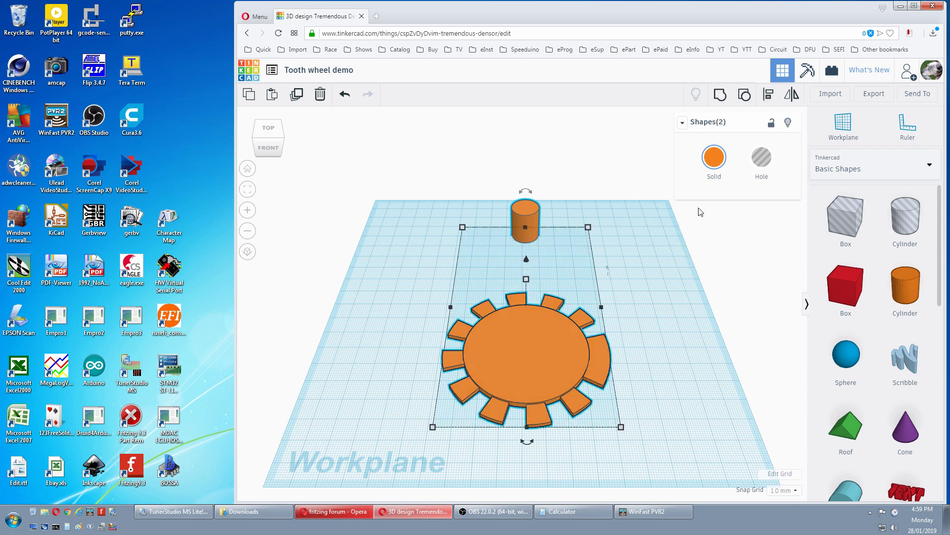
pyautogui.click(768, 94)
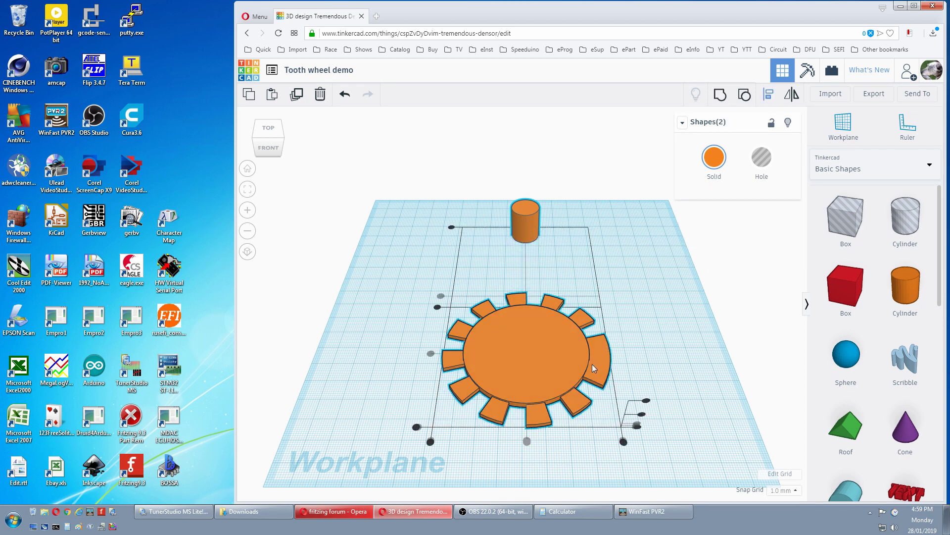
pyautogui.click(531, 369)
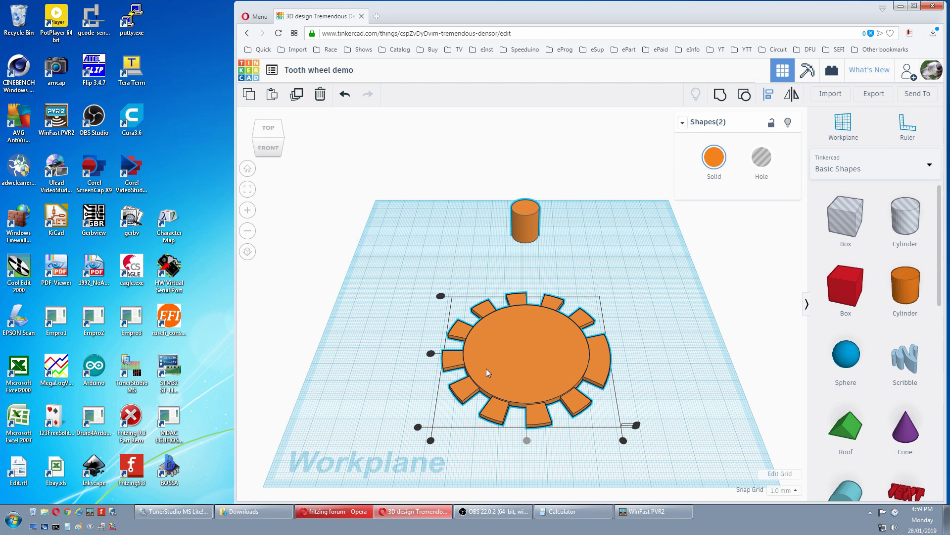
pyautogui.click(430, 354)
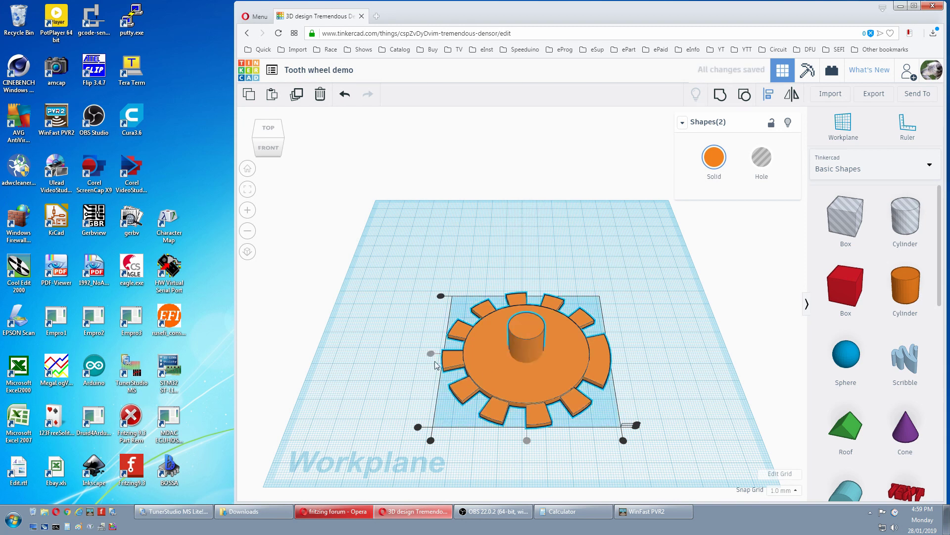
pyautogui.click(527, 331)
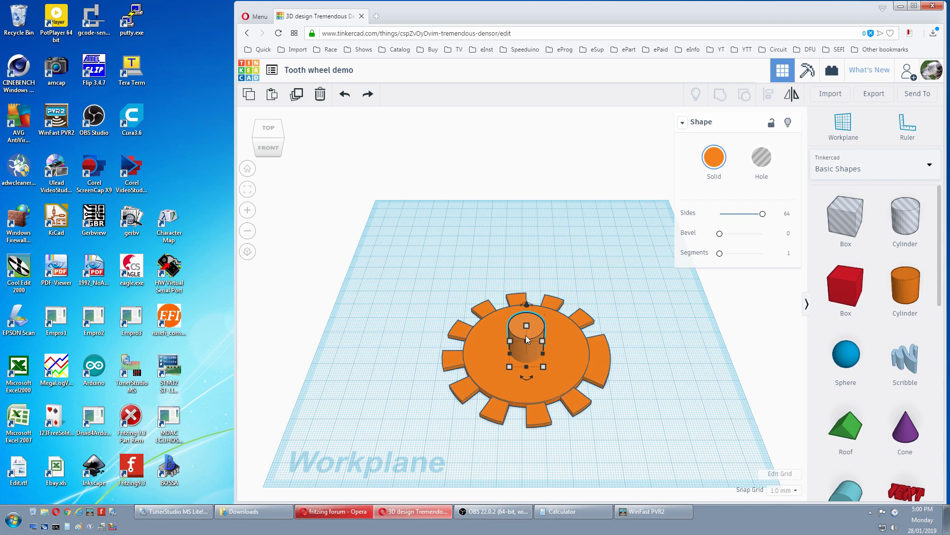
pyautogui.moveTo(527, 327)
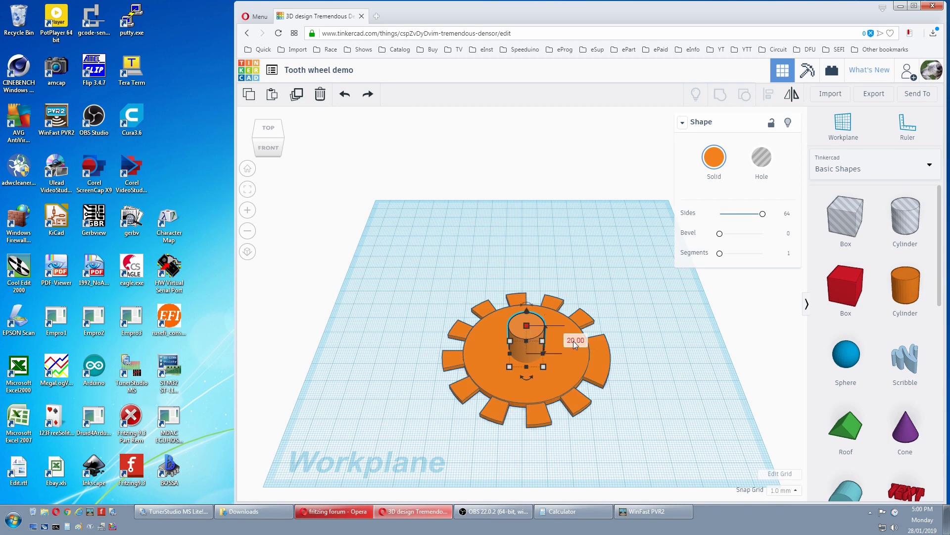
# Step: Place a hole cylinder with a 10 × 10 mm footprint
pyautogui.moveTo(905, 218); pyautogui.dragTo(547, 240)
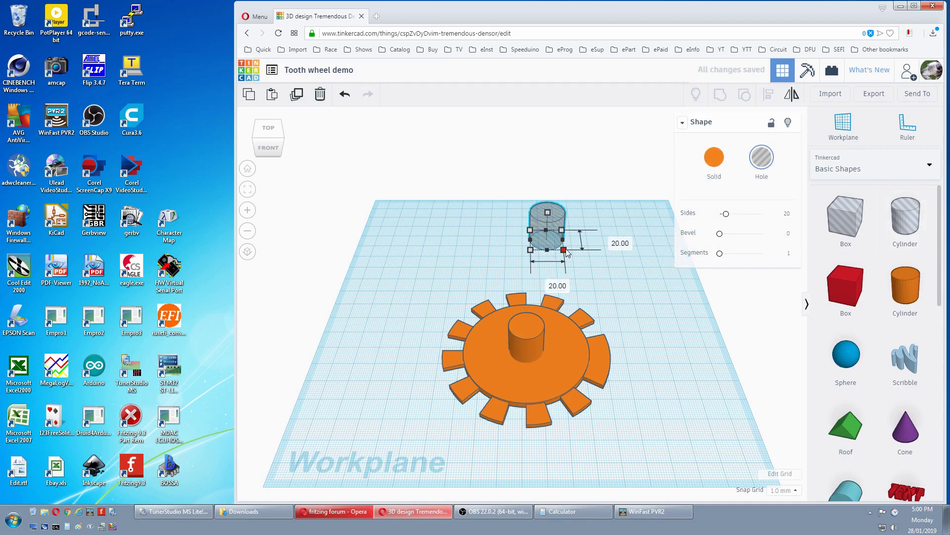
pyautogui.click(611, 239)
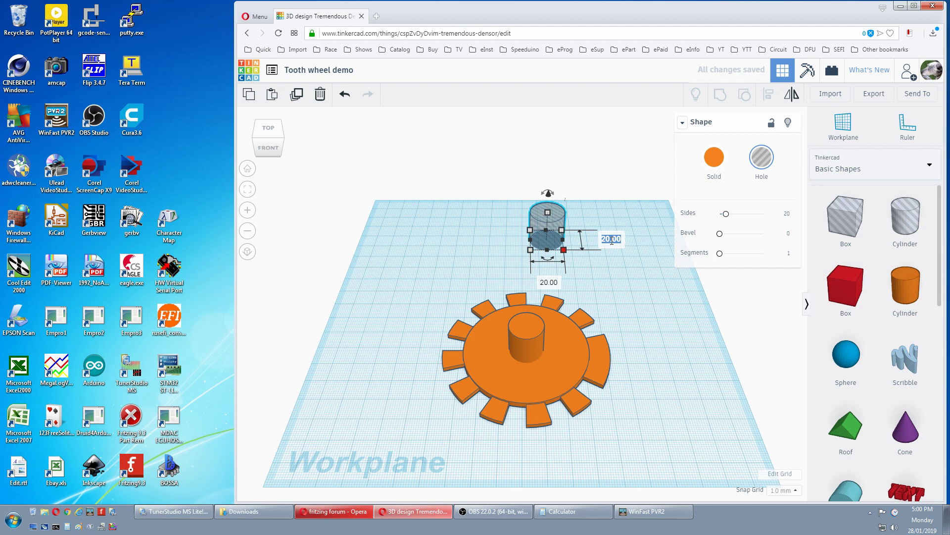
pyautogui.write('10')
pyautogui.press('Return')
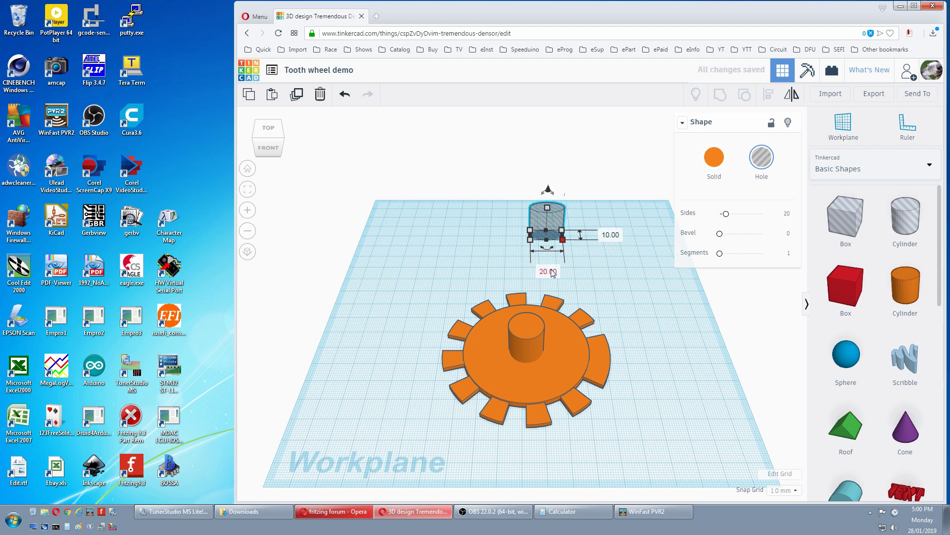
pyautogui.click(551, 270)
pyautogui.write('10')
pyautogui.press('Return')
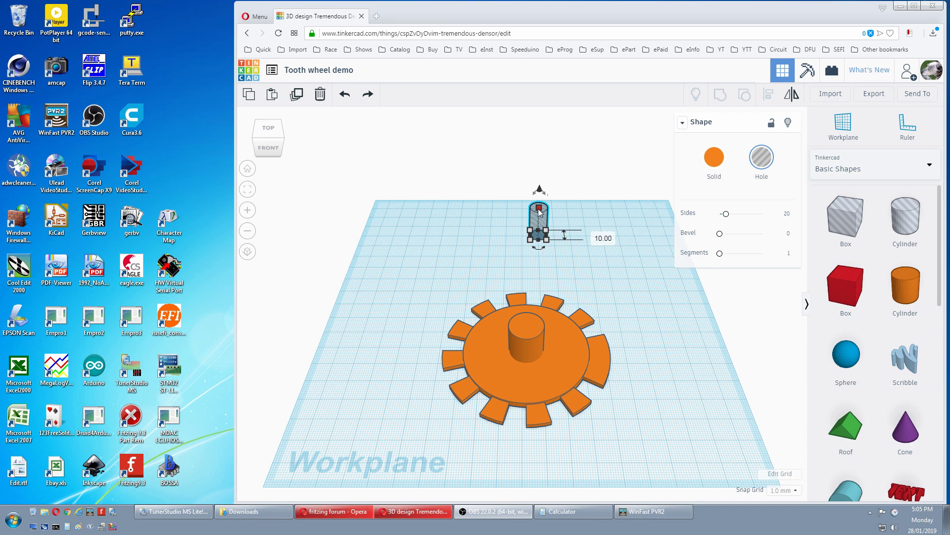
# Step: Make the hole cylinder 22 mm tall, sink it 1 mm, and give it 64 sides
pyautogui.moveTo(539, 207)
pyautogui.click(587, 221)
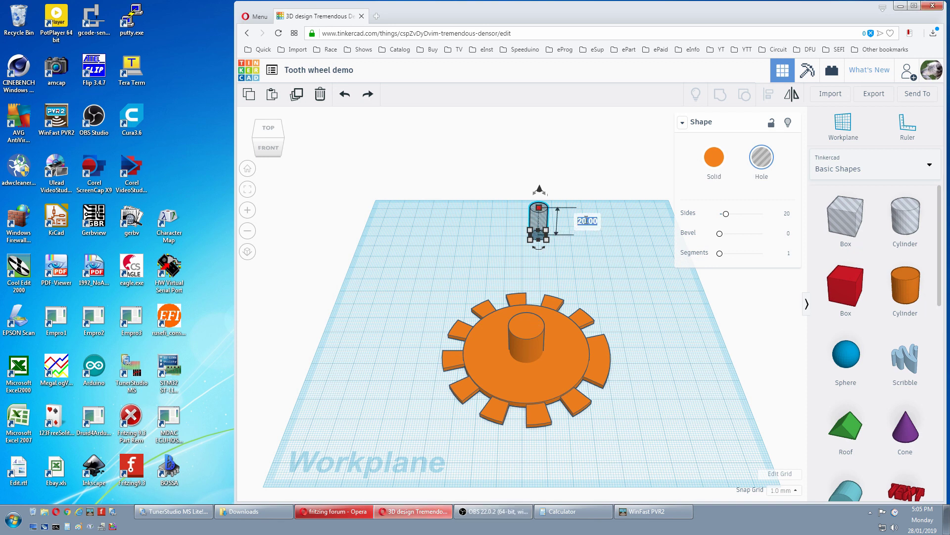
pyautogui.write('22')
pyautogui.press('Return')
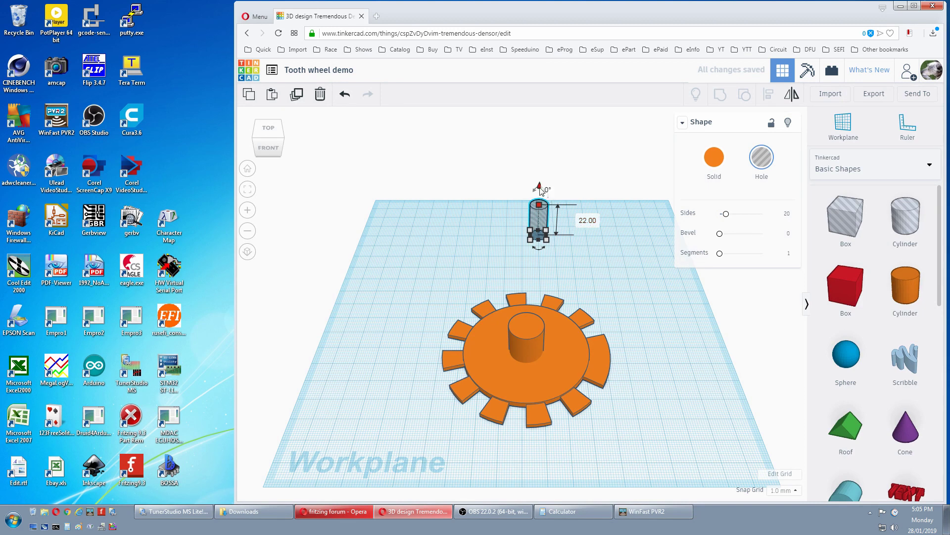
pyautogui.moveTo(540, 187); pyautogui.dragTo(539, 188)
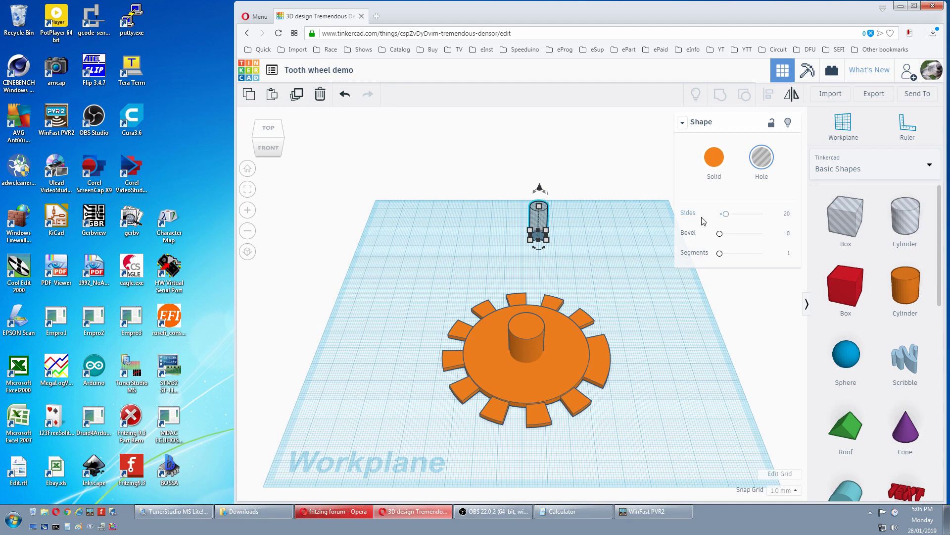
pyautogui.moveTo(726, 216); pyautogui.dragTo(781, 220)
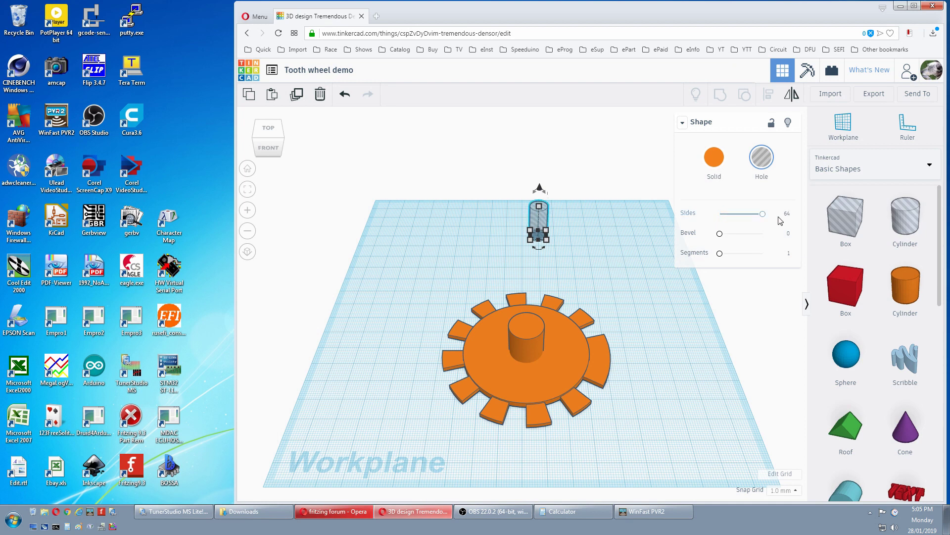
# Step: Centre the hole cylinder on the gear along both axes and group them into one shape
pyautogui.keyDown('shift'); pyautogui.click(566, 353); pyautogui.keyUp('shift')
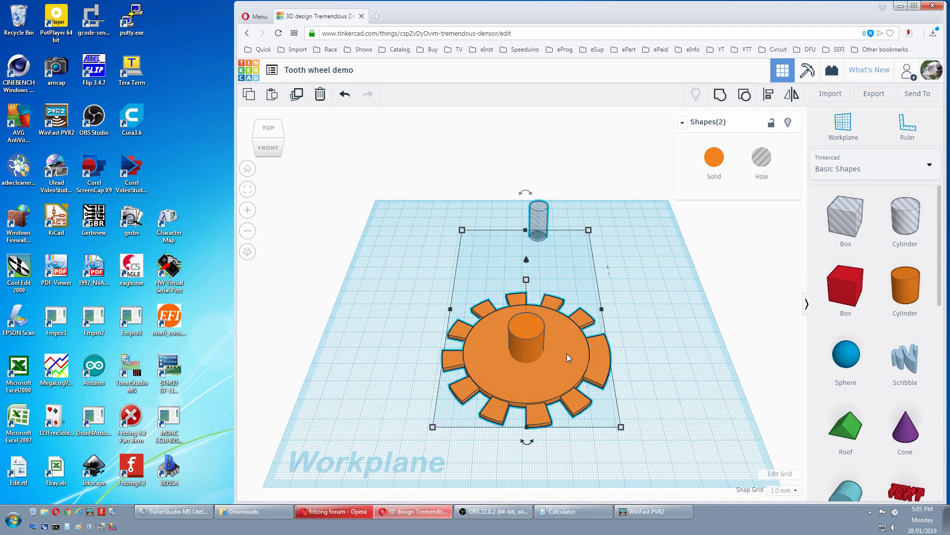
pyautogui.click(769, 94)
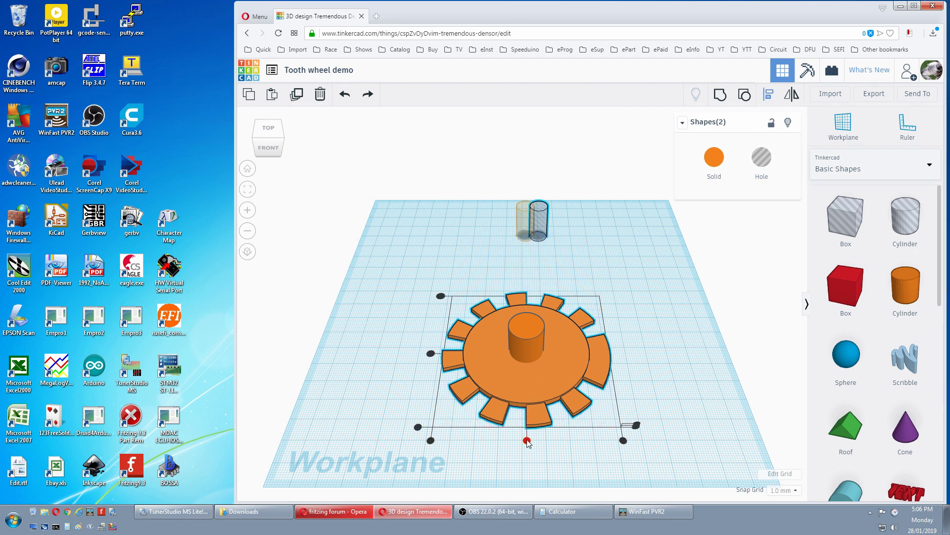
pyautogui.click(527, 440)
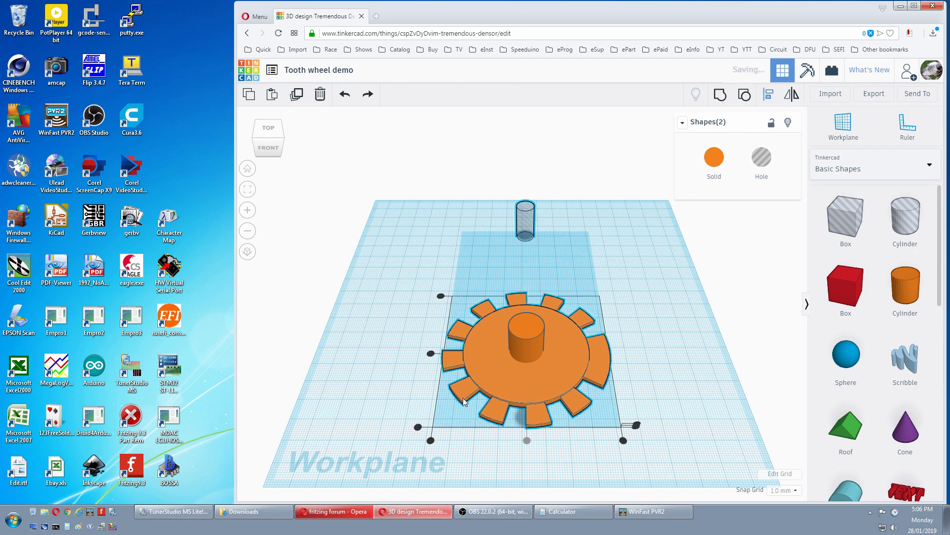
pyautogui.click(431, 353)
pyautogui.moveTo(403, 259); pyautogui.dragTo(657, 446)
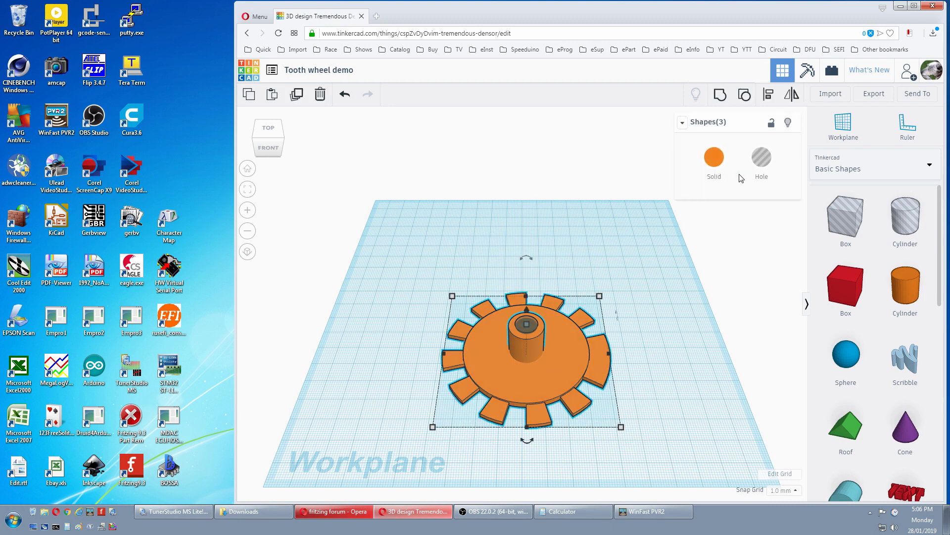
pyautogui.click(719, 98)
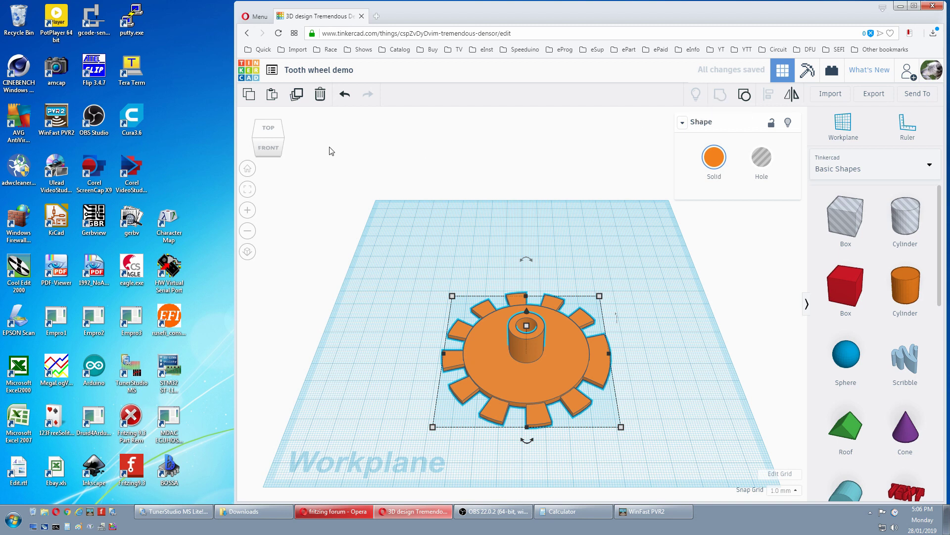
# Step: In top view, move the grouped gear up and slightly left, then inspect the shaft hole
pyautogui.click(272, 132)
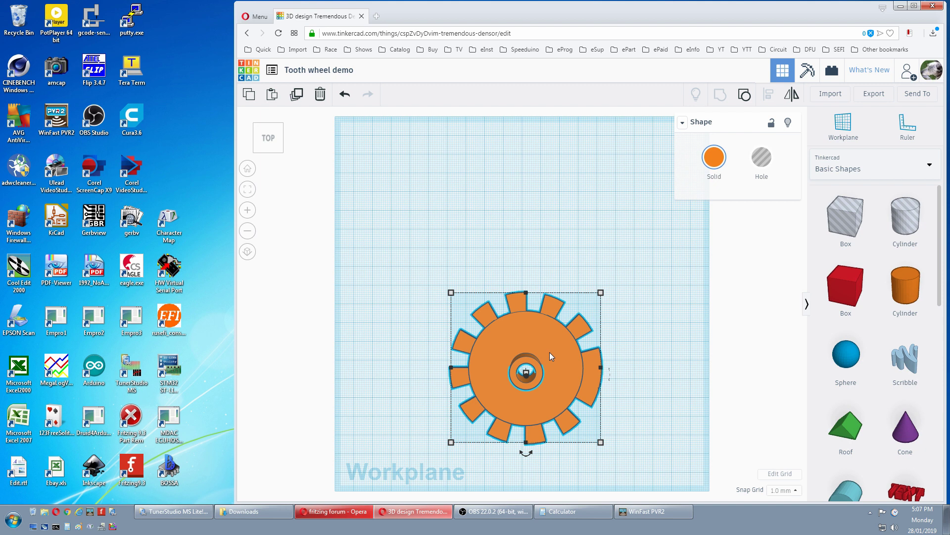
pyautogui.moveTo(549, 352); pyautogui.dragTo(548, 308)
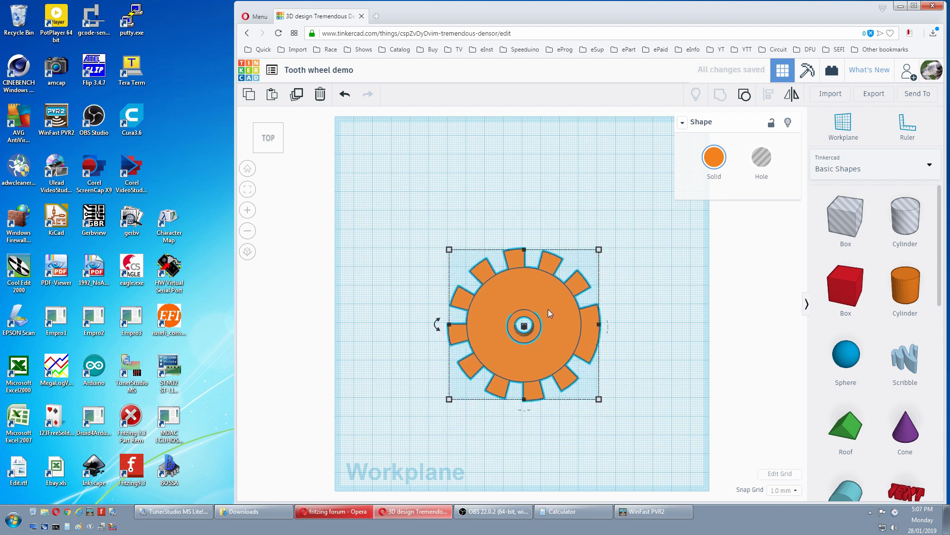
pyautogui.press('Left')
pyautogui.press('Up')
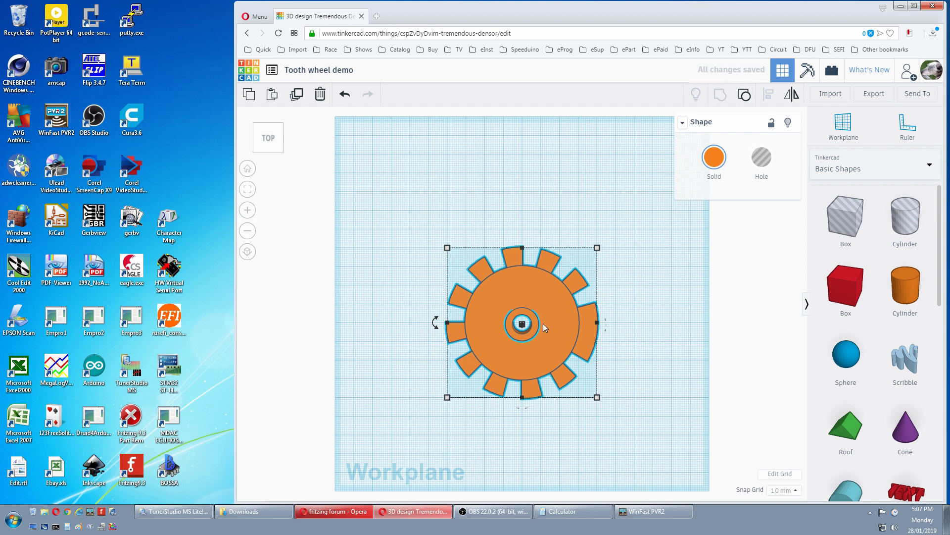
pyautogui.scroll(5, 543, 323)
pyautogui.scroll(3, 543, 323)
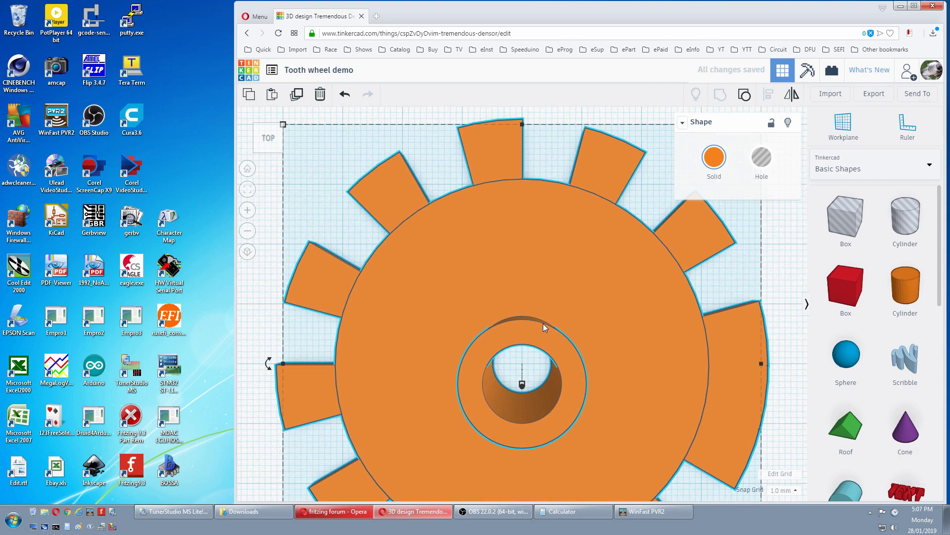
pyautogui.moveTo(538, 368); pyautogui.dragTo(542, 313, button='middle')
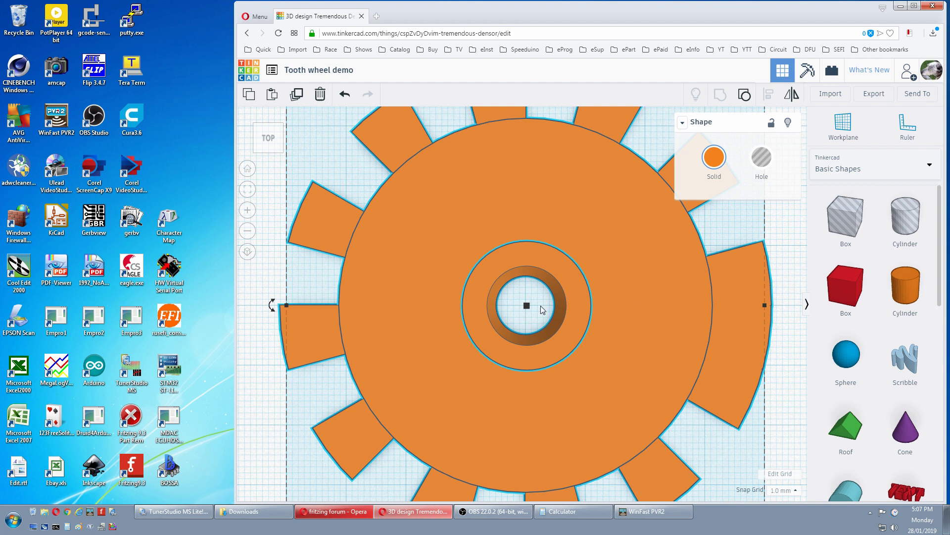
pyautogui.scroll(-3, 542, 306)
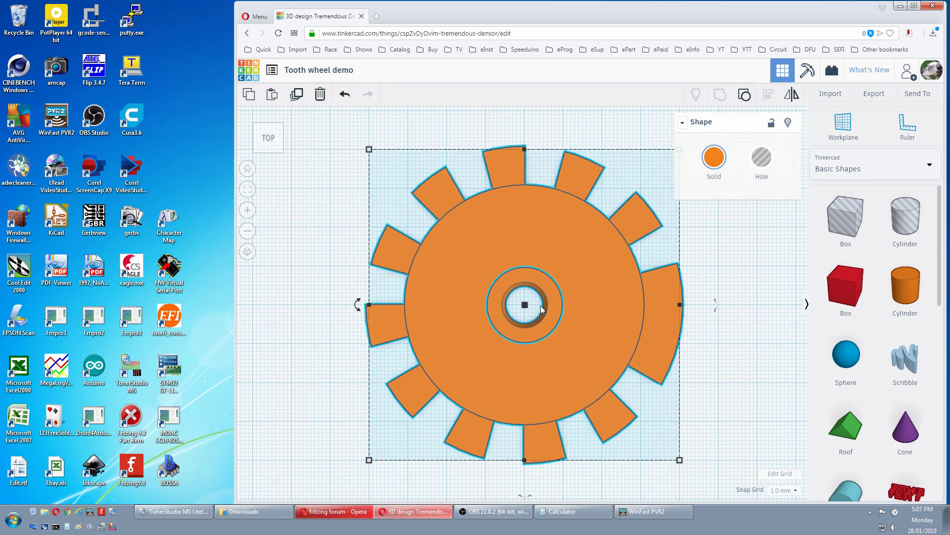
pyautogui.scroll(-5, 541, 305)
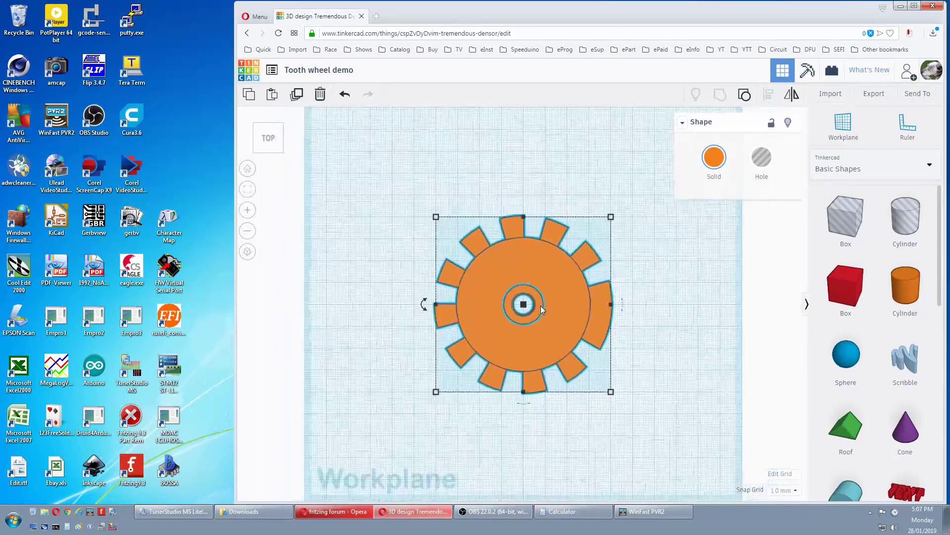
pyautogui.click(253, 171)
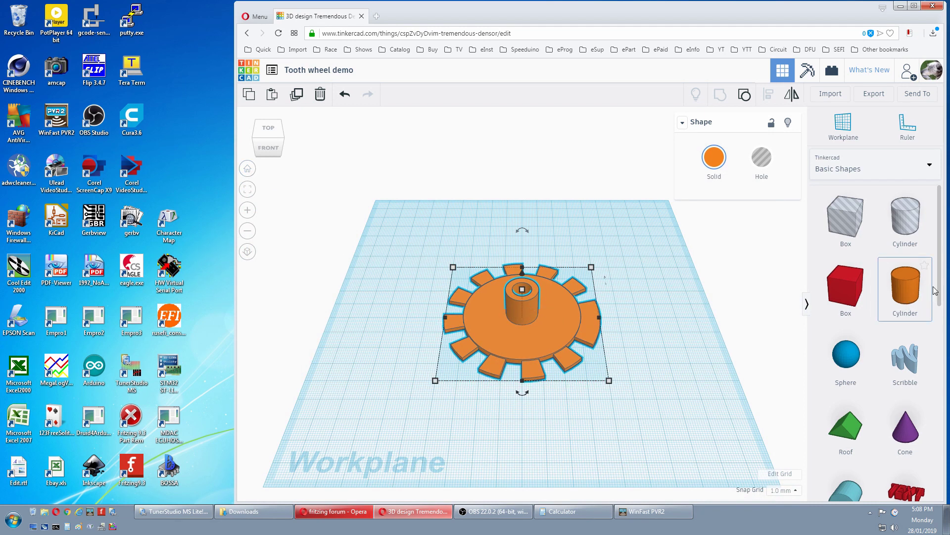
# Step: Place a wedge beside the gear and set its width to 10
pyautogui.scroll(-4, 941, 289)
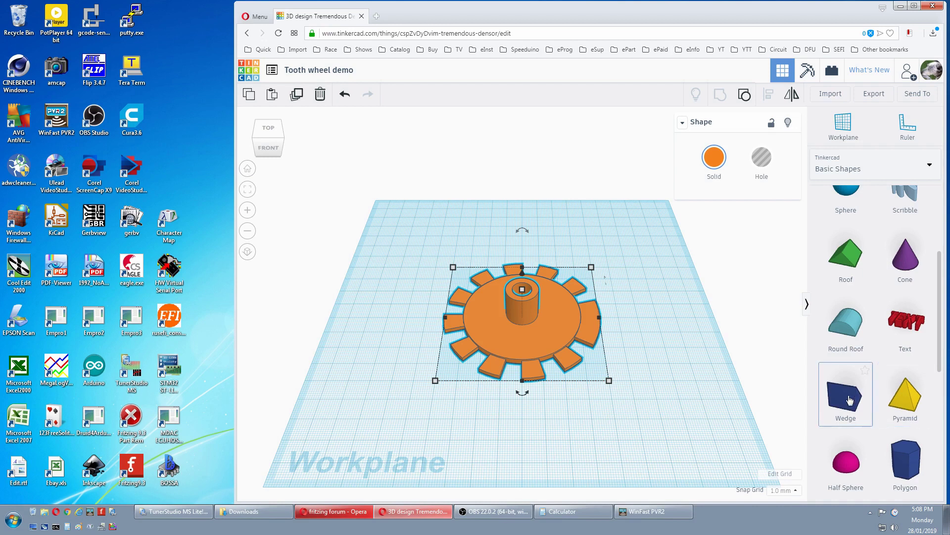
pyautogui.moveTo(846, 393); pyautogui.dragTo(664, 352)
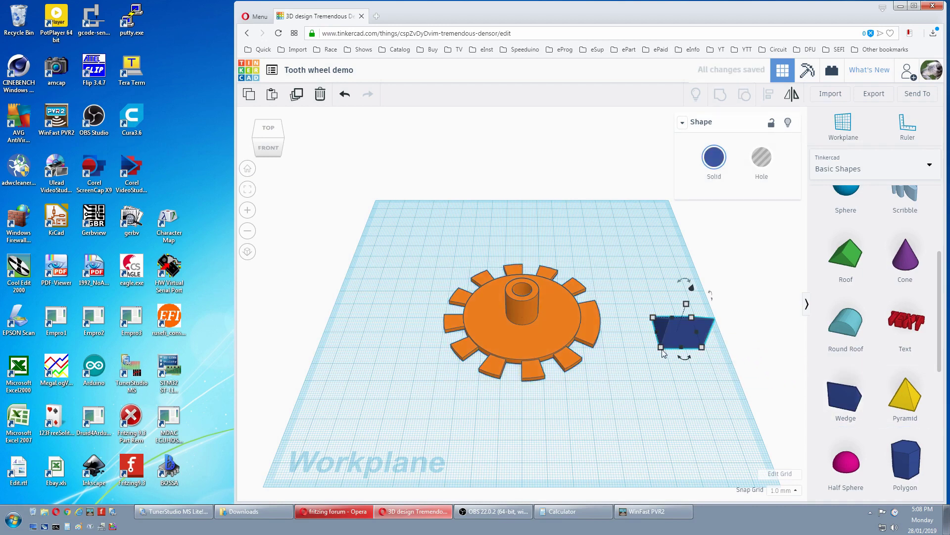
pyautogui.moveTo(662, 348)
pyautogui.click(695, 386)
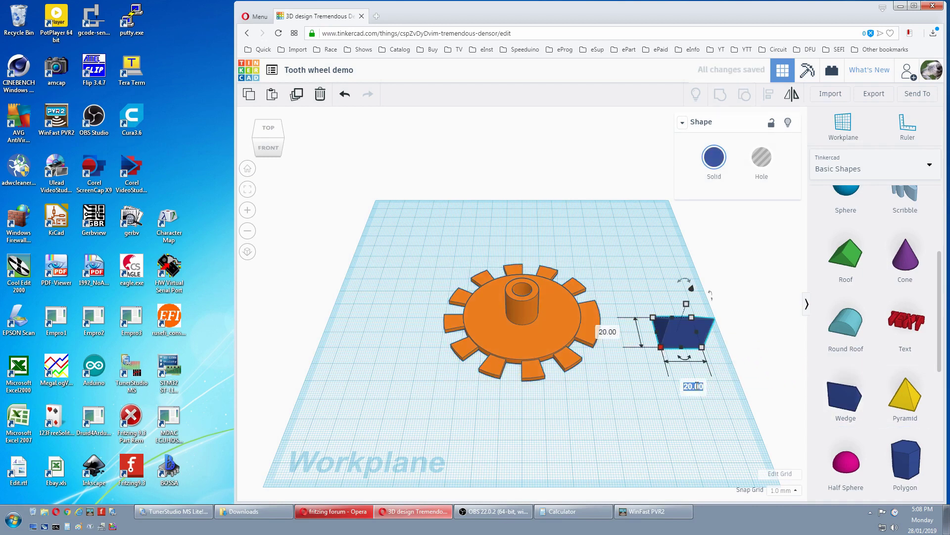
pyautogui.write('10')
pyautogui.press('Return')
pyautogui.click(705, 358)
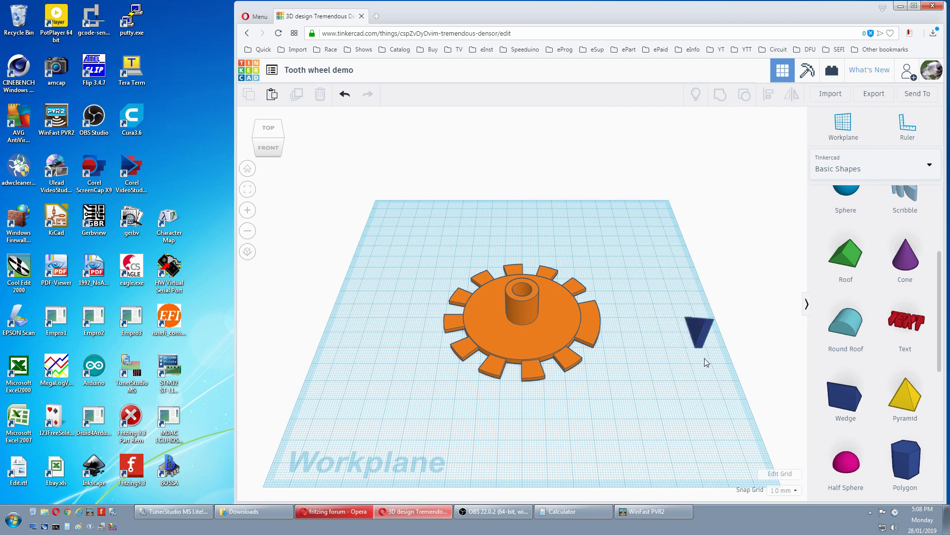
# Step: Rotate the blue wedge 90° so its triangular face stands upright
pyautogui.scroll(2, 705, 358)
pyautogui.scroll(2, 700, 388)
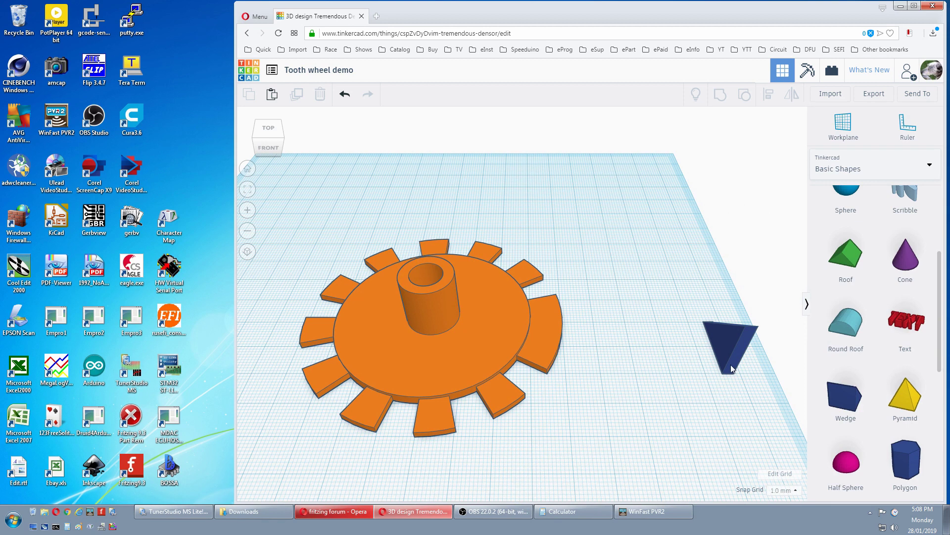
pyautogui.click(732, 362)
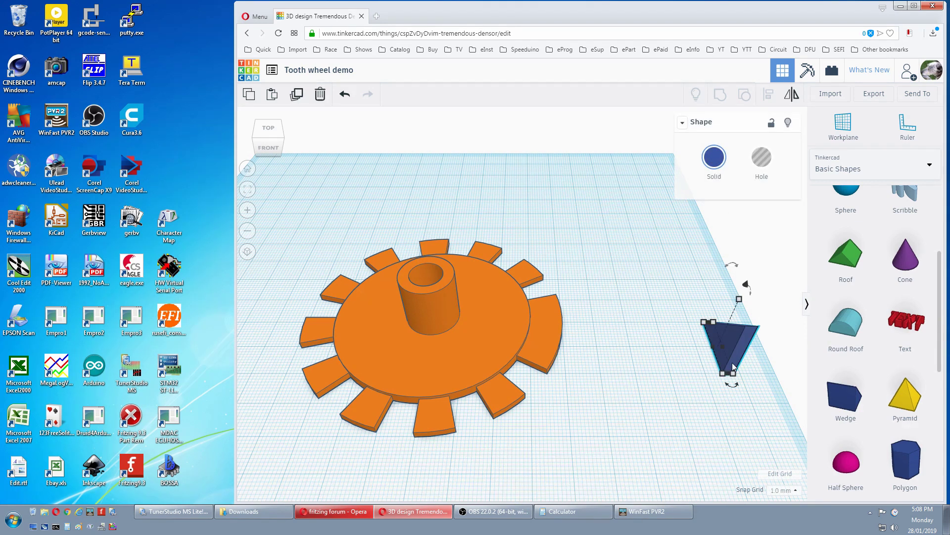
pyautogui.moveTo(732, 386); pyautogui.dragTo(659, 356)
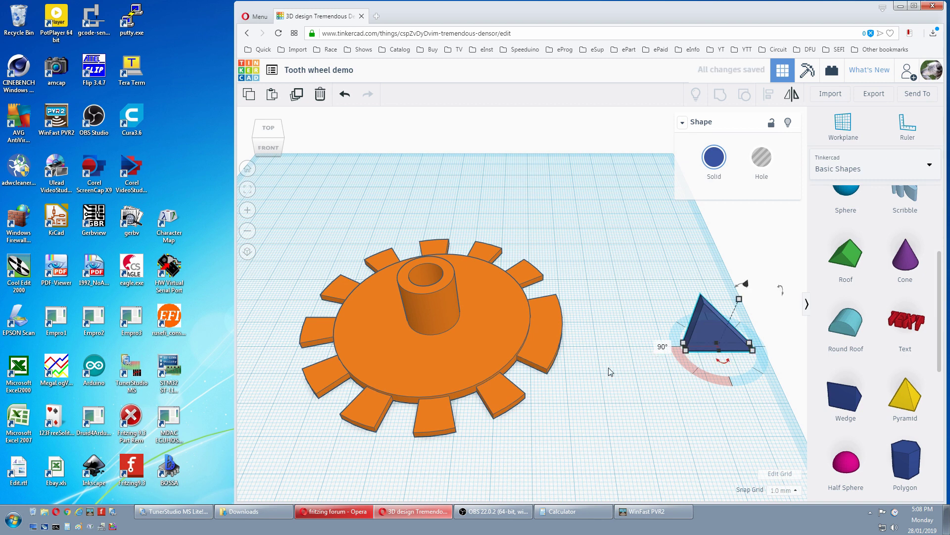
pyautogui.scroll(-2, 609, 371)
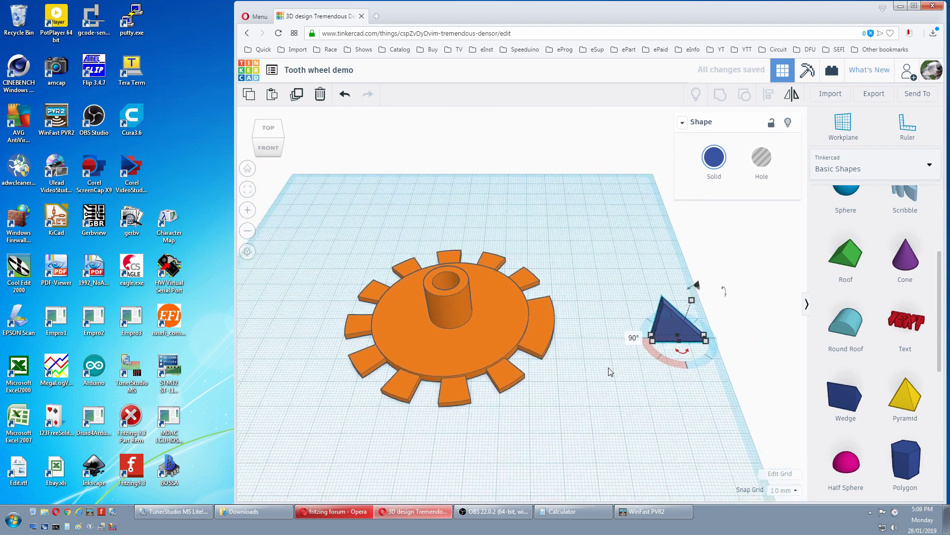
# Step: Align the wedge with the gear, centring it front to back
pyautogui.keyDown('shift'); pyautogui.click(488, 319); pyautogui.keyUp('shift')
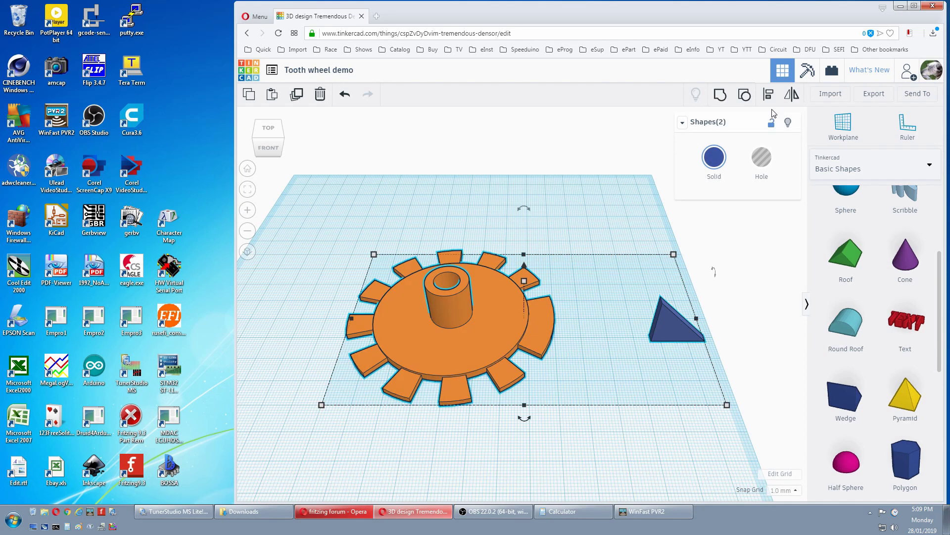
pyautogui.click(768, 94)
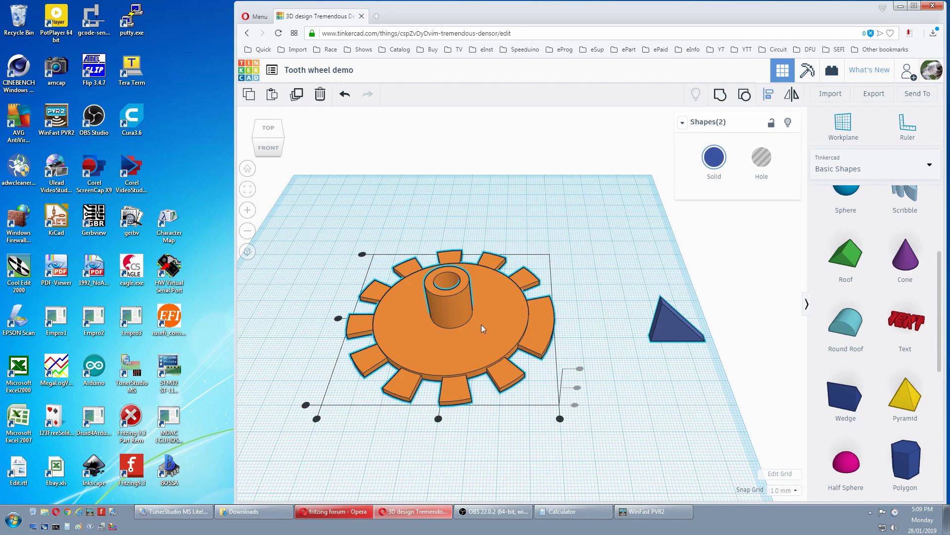
pyautogui.click(339, 317)
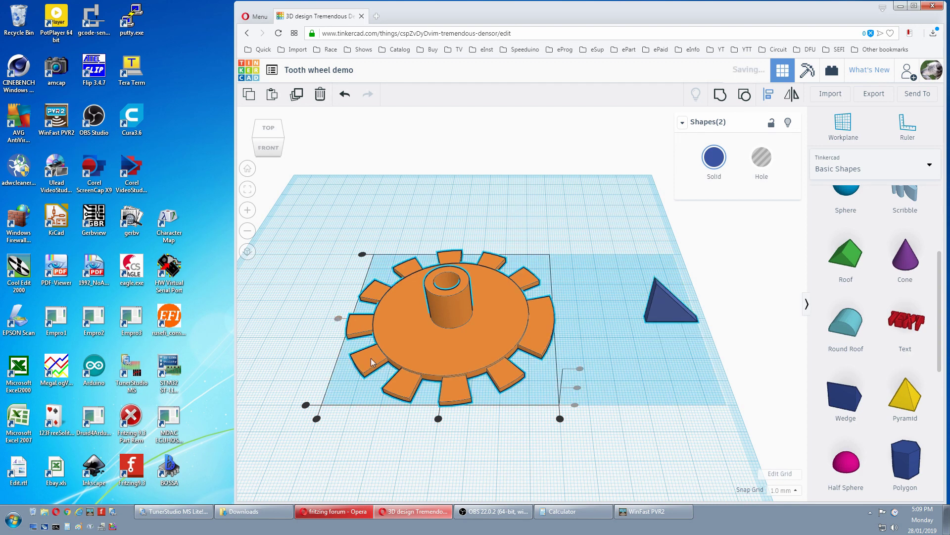
pyautogui.click(438, 419)
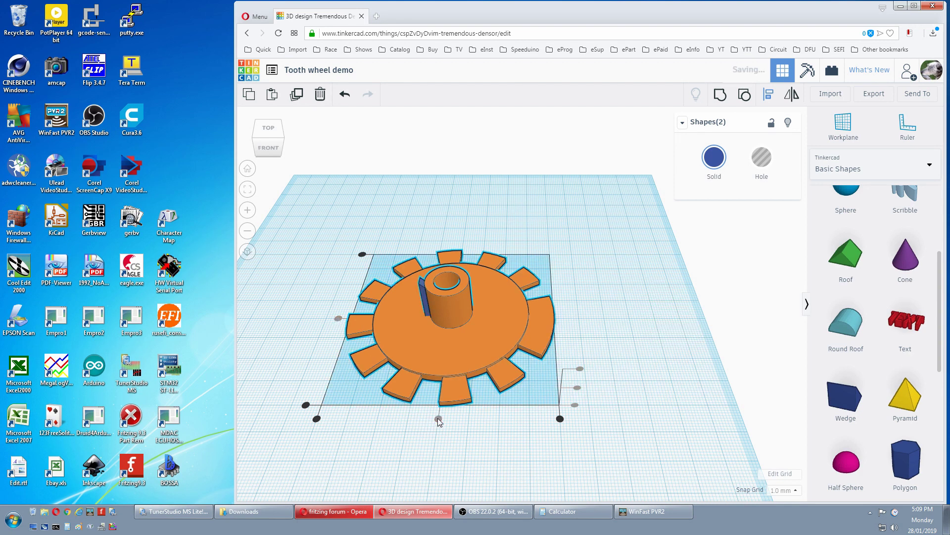
pyautogui.click(626, 359)
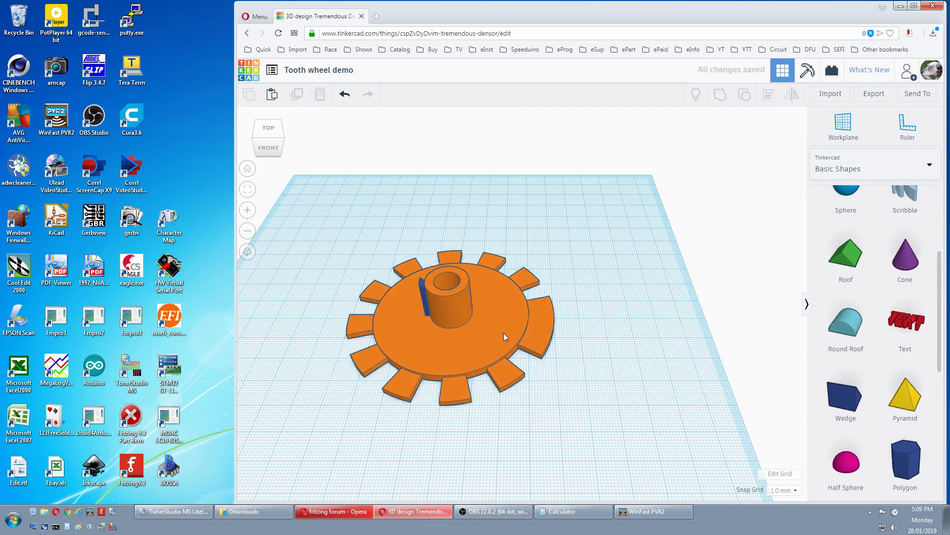
# Step: Nudge the wedge right so it sits out against the hub
pyautogui.click(426, 312)
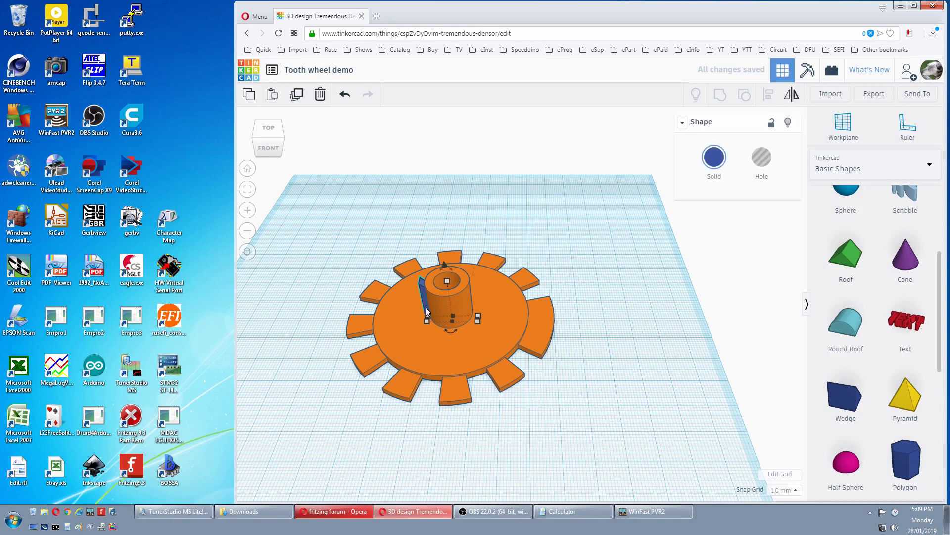
pyautogui.press('Right')
pyautogui.press('Right')
pyautogui.press('Right')
pyautogui.press('Right')
pyautogui.press('Right')
pyautogui.press('Right')
pyautogui.press('Right')
pyautogui.press('Right')
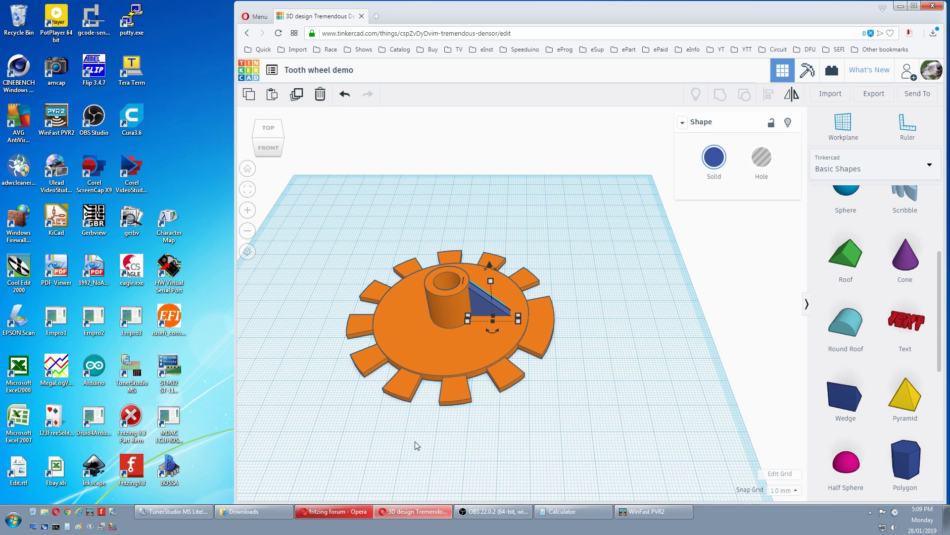
pyautogui.moveTo(417, 445); pyautogui.dragTo(505, 450, button='middle')
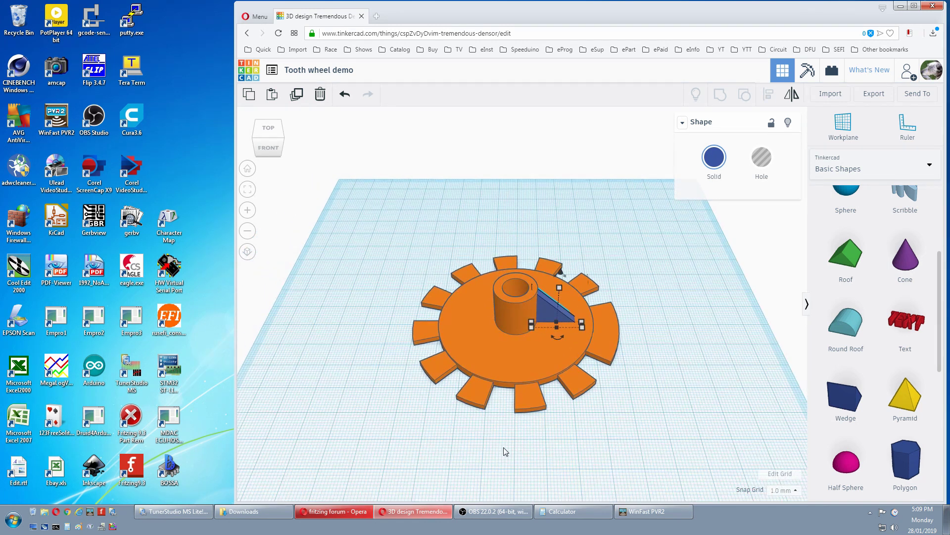
# Step: Duplicate the wedge, rotate the copy to face the other way and move it opposite
pyautogui.click(297, 95)
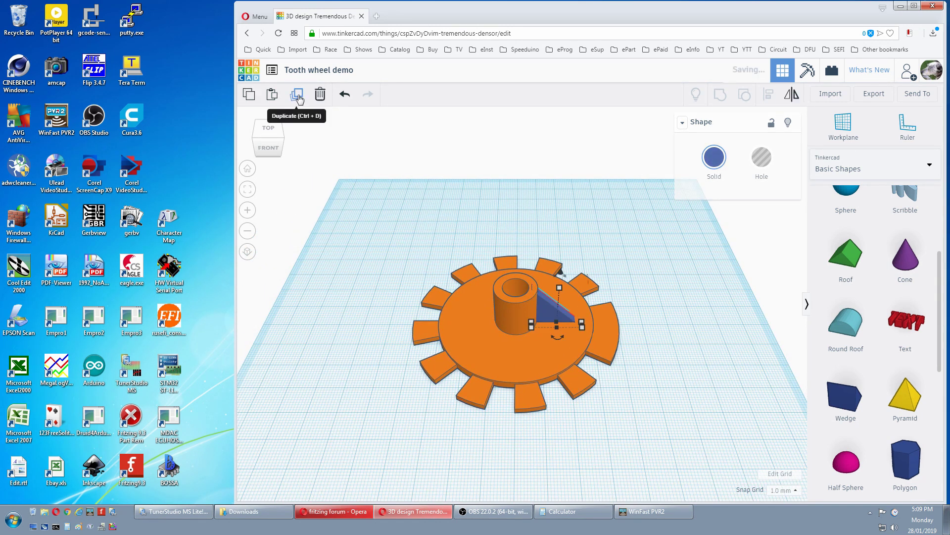
pyautogui.moveTo(563, 334)
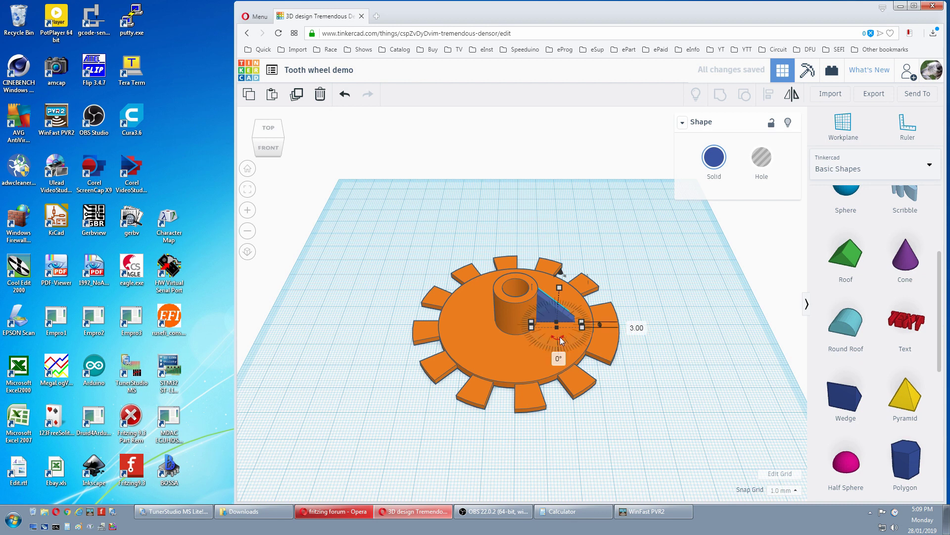
pyautogui.moveTo(560, 336); pyautogui.dragTo(581, 249)
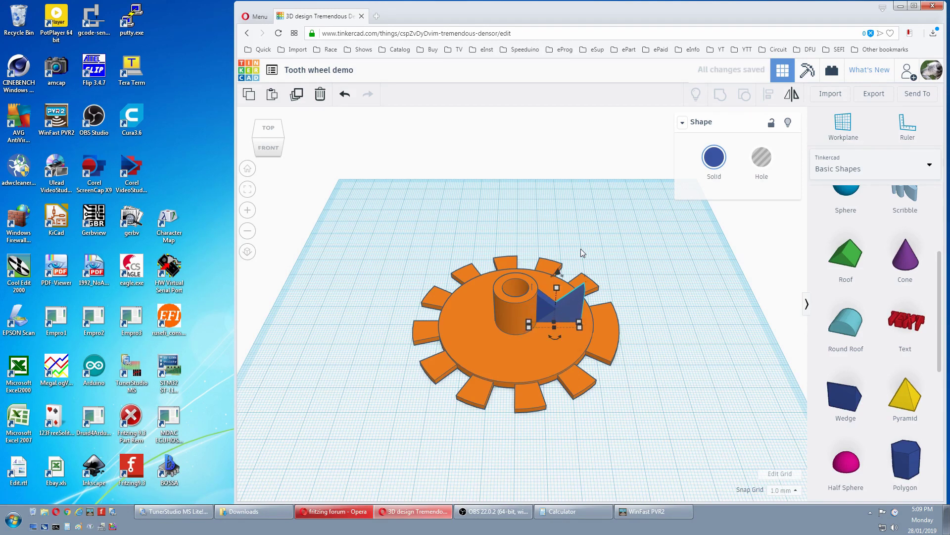
pyautogui.press('Left')
pyautogui.press('Left')
pyautogui.press('Left')
pyautogui.press('Left')
pyautogui.press('Left')
pyautogui.press('Left')
pyautogui.press('Left')
pyautogui.press('Left')
pyautogui.press('Left')
pyautogui.press('Left')
pyautogui.press('Left')
pyautogui.press('Left')
pyautogui.press('Left')
pyautogui.press('Left')
pyautogui.press('Left')
pyautogui.press('Left')
pyautogui.press('Left')
pyautogui.press('Left')
pyautogui.press('Left')
pyautogui.press('Left')
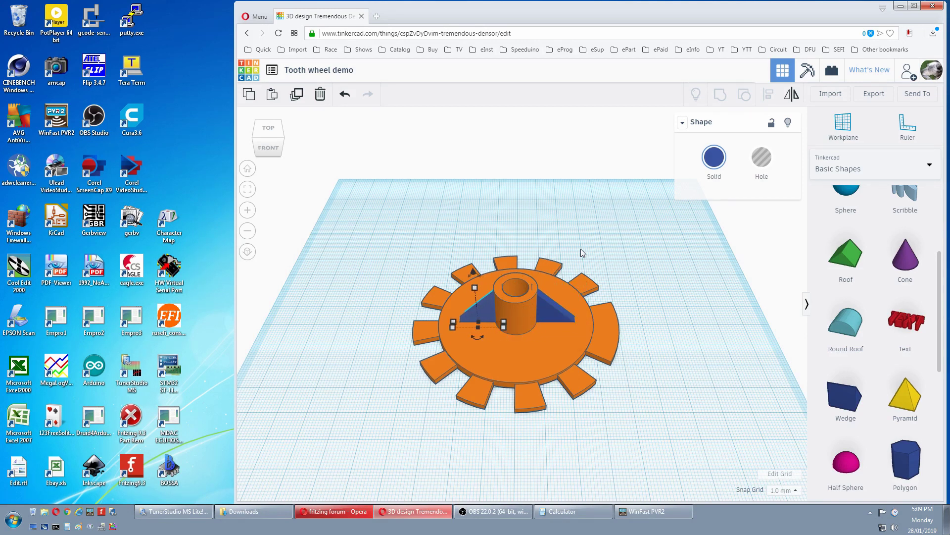
pyautogui.press('Left')
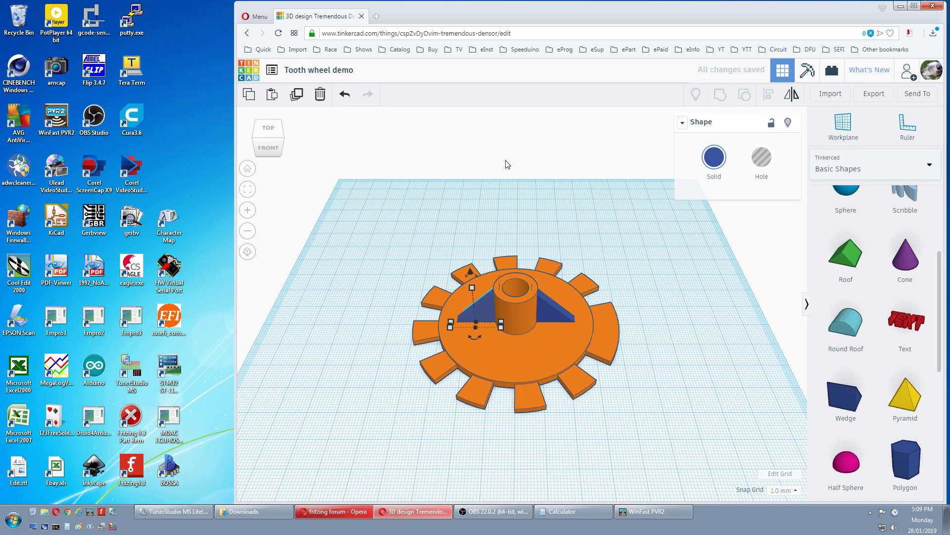
# Step: Group the two opposite ribs and rotate the rib pair 90° to vertical
pyautogui.click(268, 127)
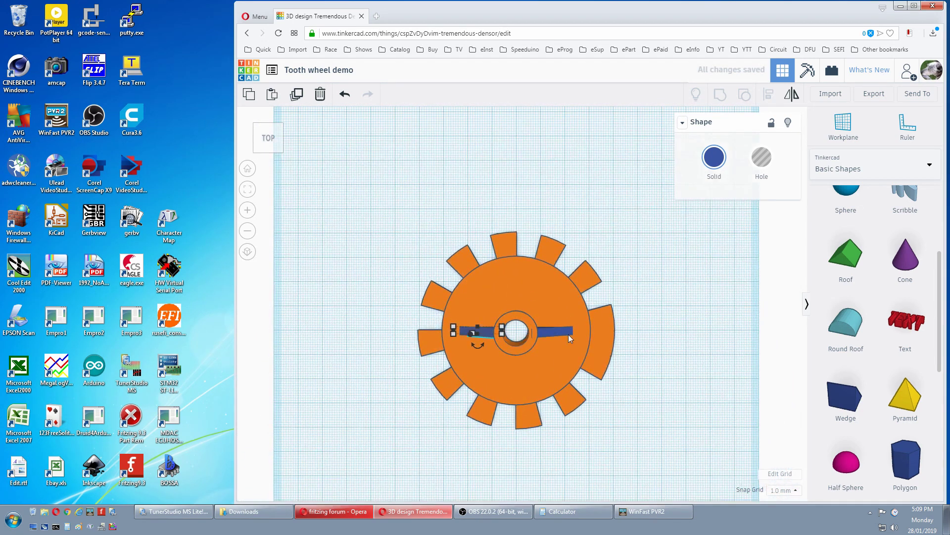
pyautogui.scroll(3, 568, 334)
pyautogui.scroll(2, 736, 327)
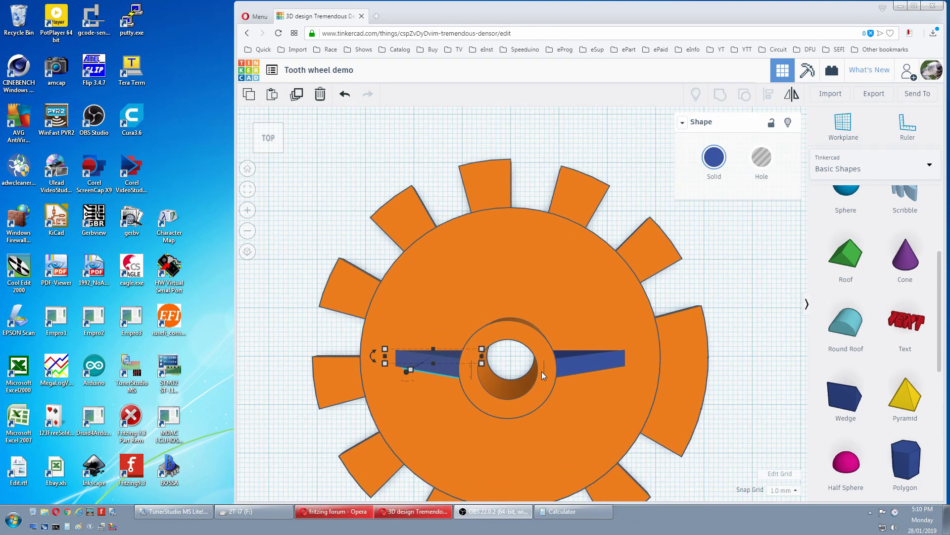
pyautogui.keyDown('shift'); pyautogui.click(584, 366); pyautogui.keyUp('shift')
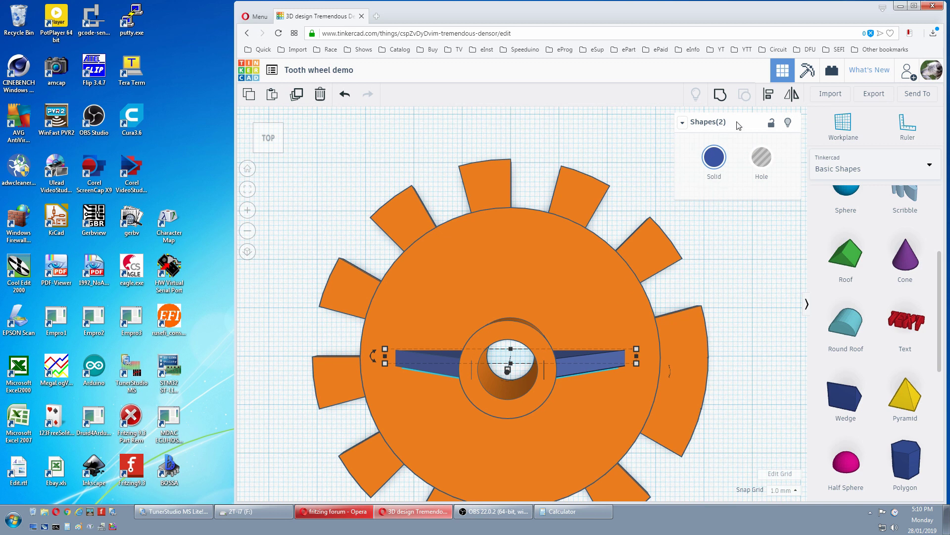
pyautogui.click(720, 94)
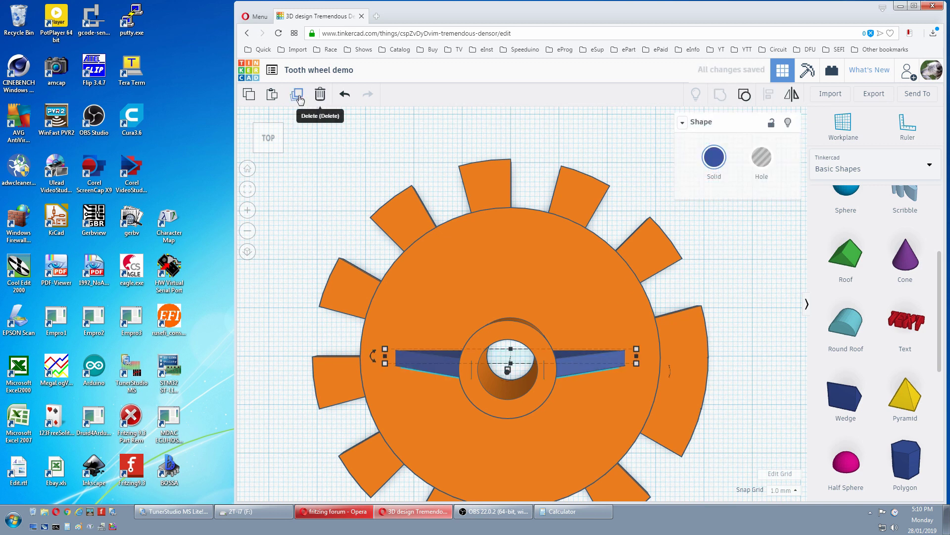
pyautogui.moveTo(374, 355); pyautogui.dragTo(372, 359)
pyautogui.moveTo(382, 399); pyautogui.dragTo(491, 468)
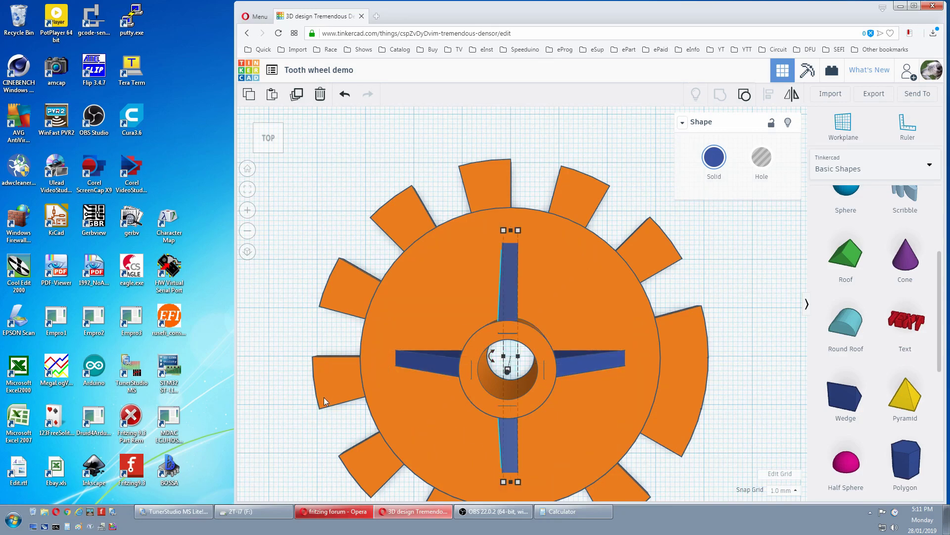
pyautogui.moveTo(269, 417); pyautogui.dragTo(283, 360, button='right')
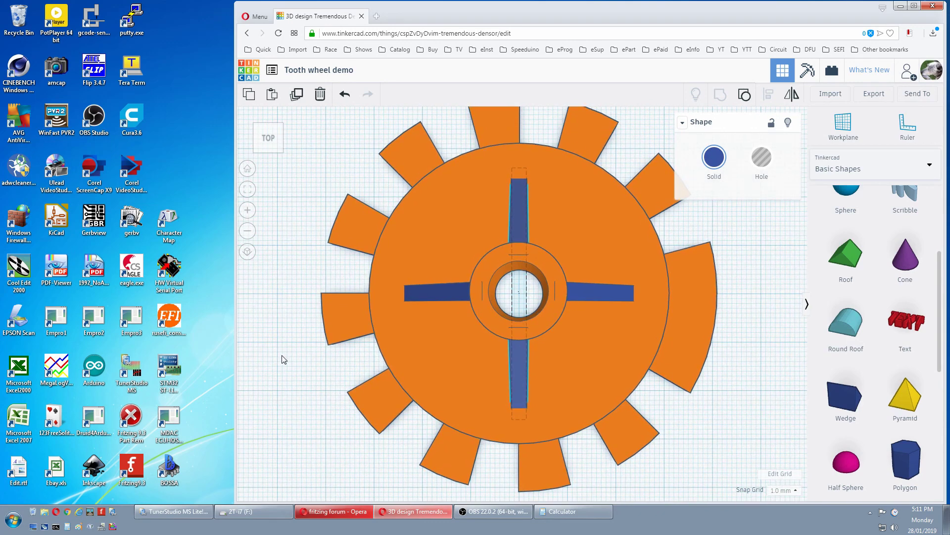
pyautogui.scroll(-3, 441, 355)
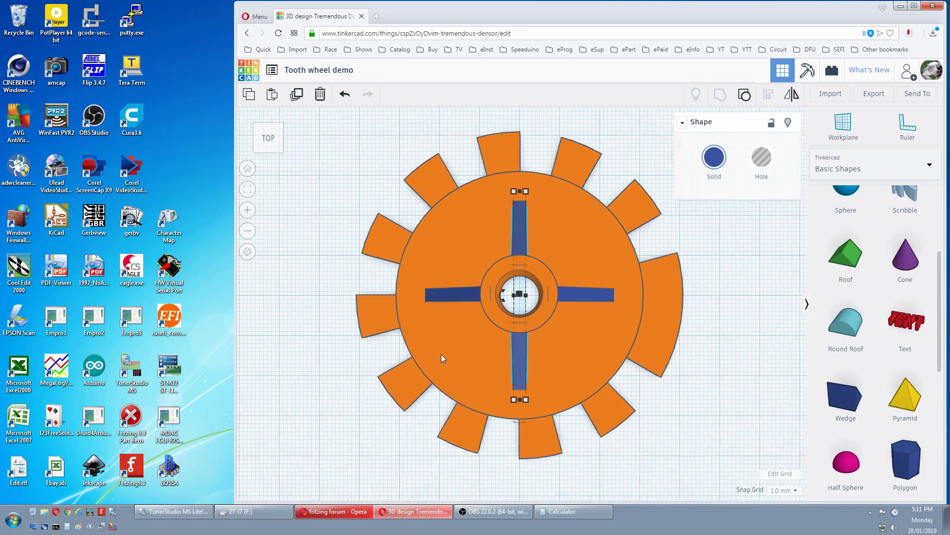
# Step: Export the complete ribbed gear design as an .STL file
pyautogui.click(249, 172)
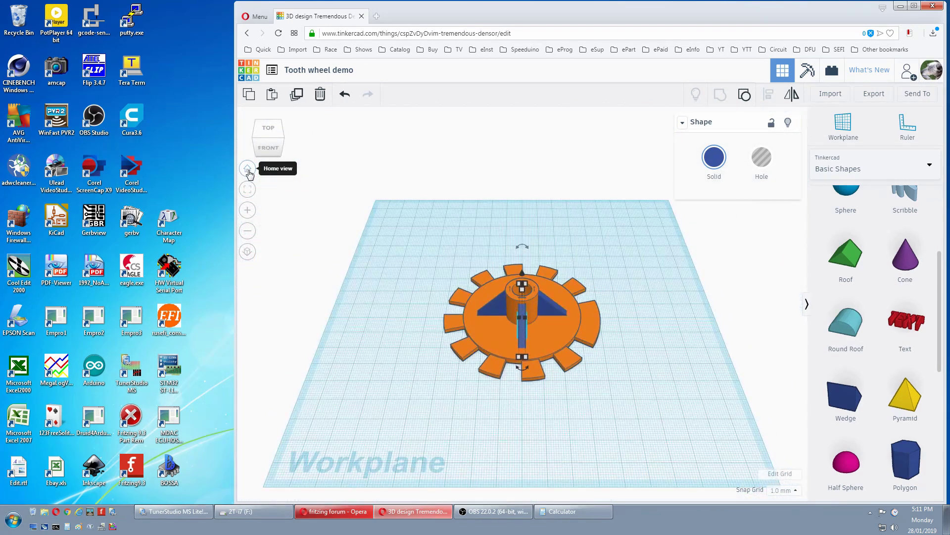
pyautogui.moveTo(427, 224); pyautogui.dragTo(613, 402)
pyautogui.click(637, 334)
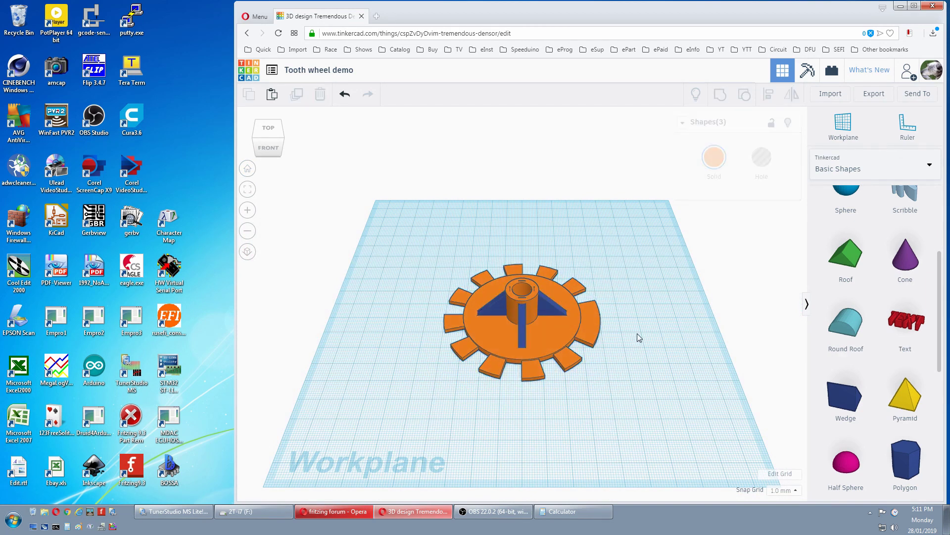
pyautogui.click(875, 97)
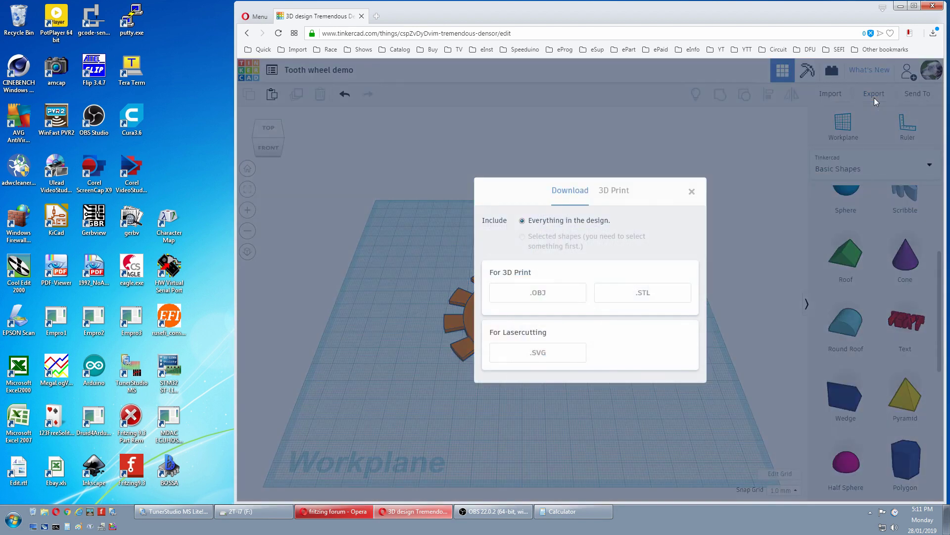
pyautogui.click(632, 292)
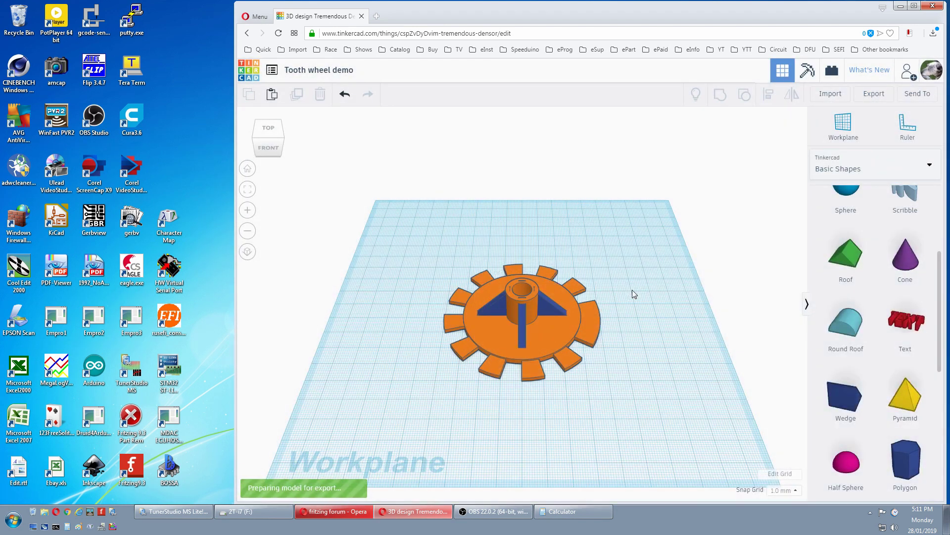